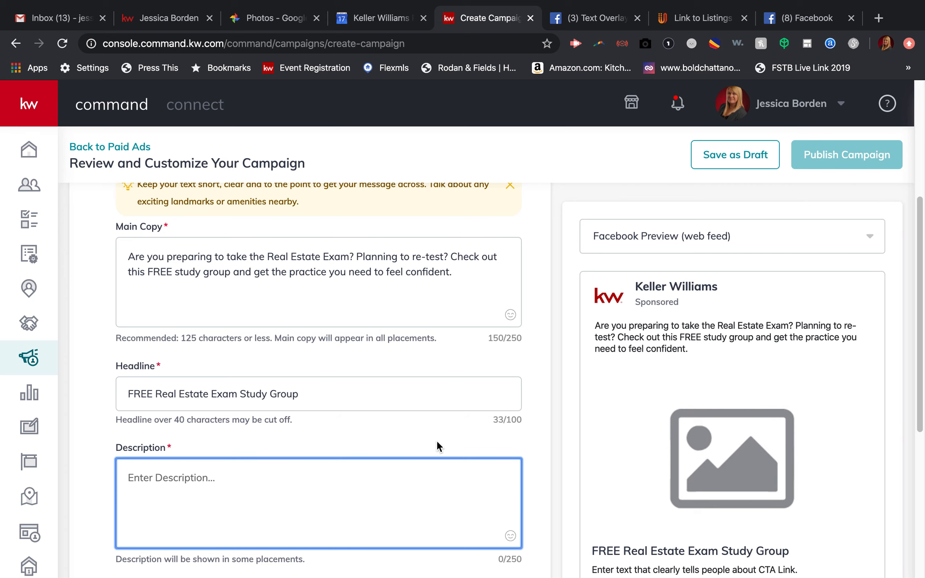
# - Enter the ad description "Click the link to register for this FREE event!" and save the ad text
pyautogui.scroll(-2, 485, 441)
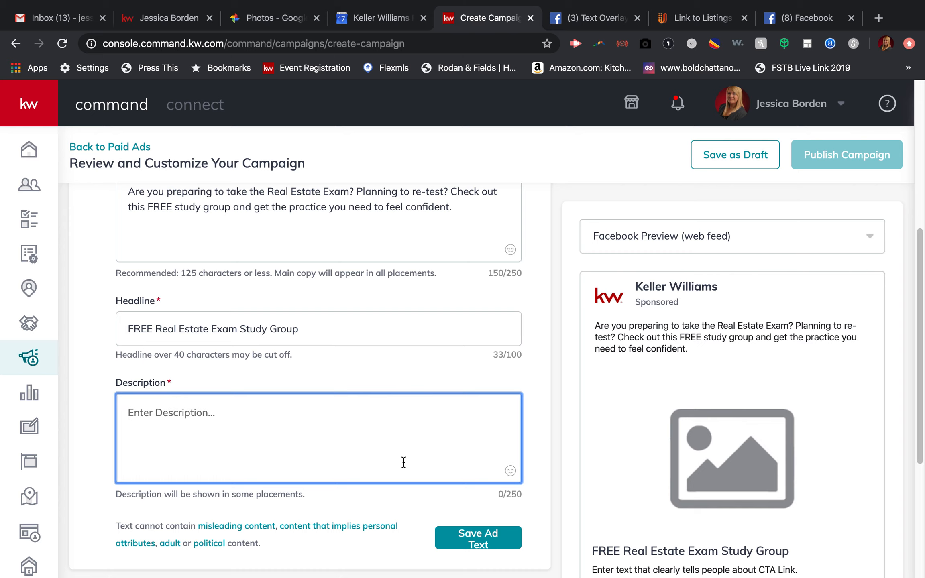
pyautogui.write('Click the li')
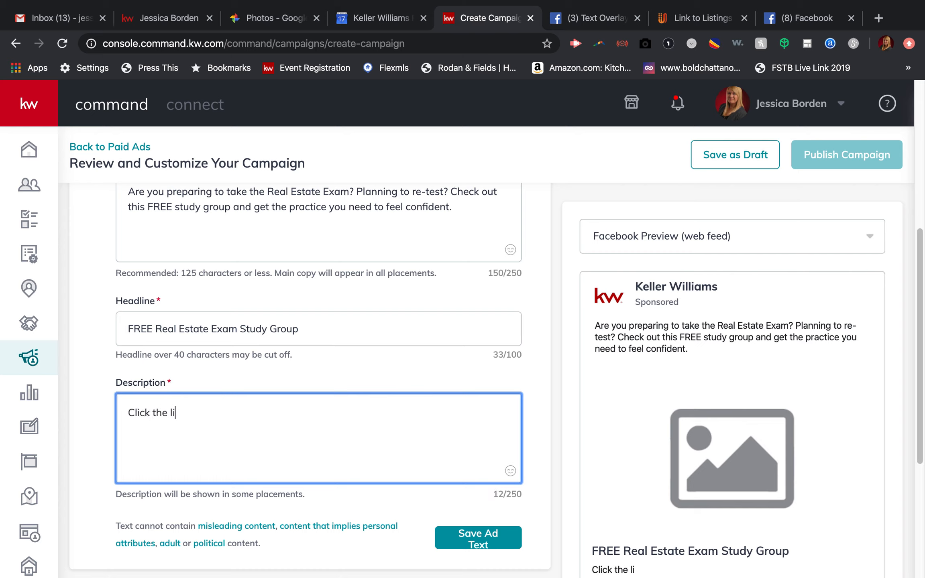
pyautogui.write('nk to register for ')
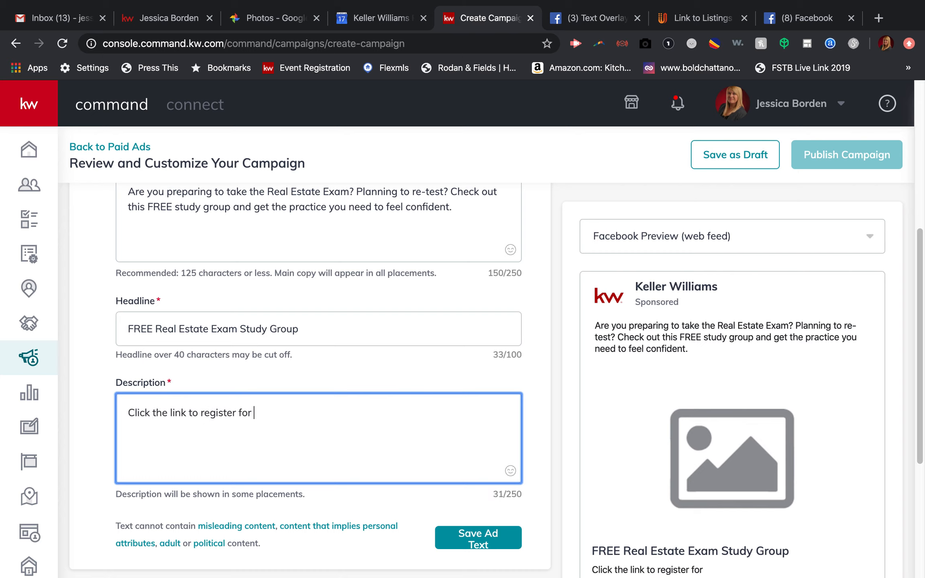
pyautogui.write('this FREE event!')
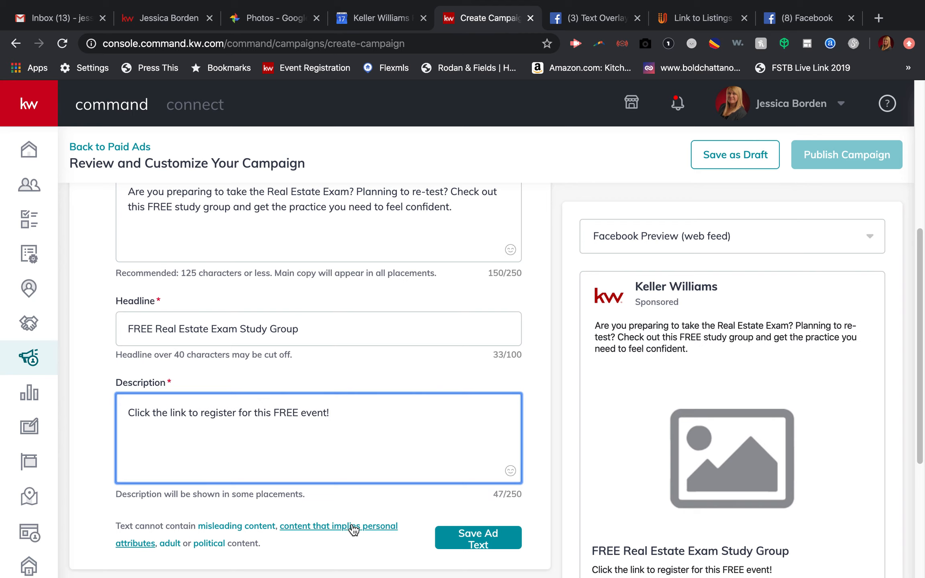
pyautogui.scroll(-2, 353, 530)
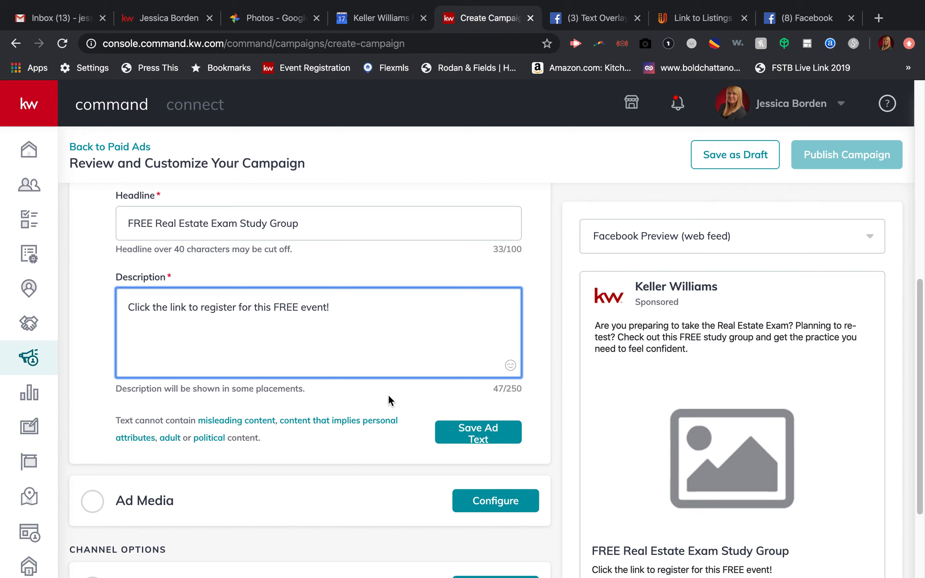
pyautogui.click(488, 428)
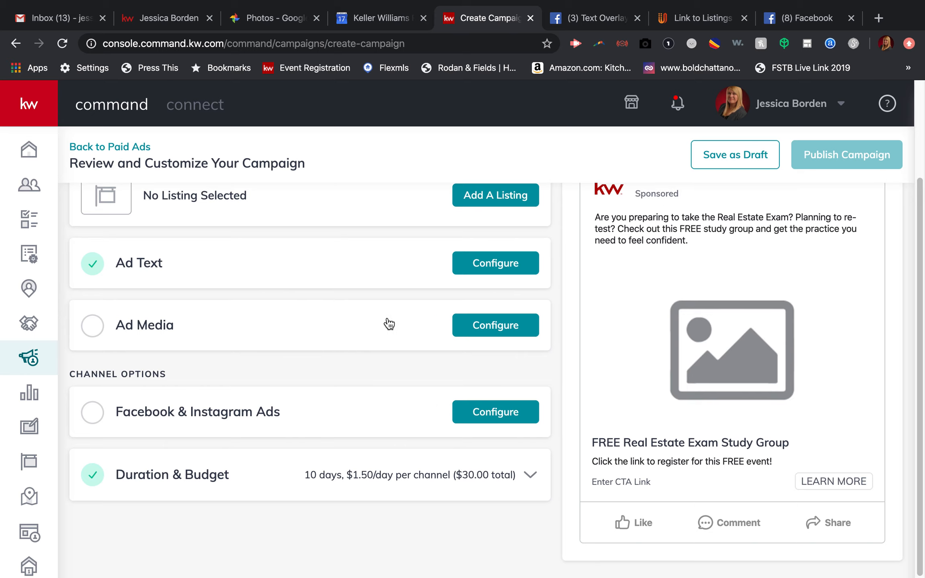
# - Configure the ad media by uploading the image careerfb_1_original (1).jpg from the Downloads folder
pyautogui.click(479, 323)
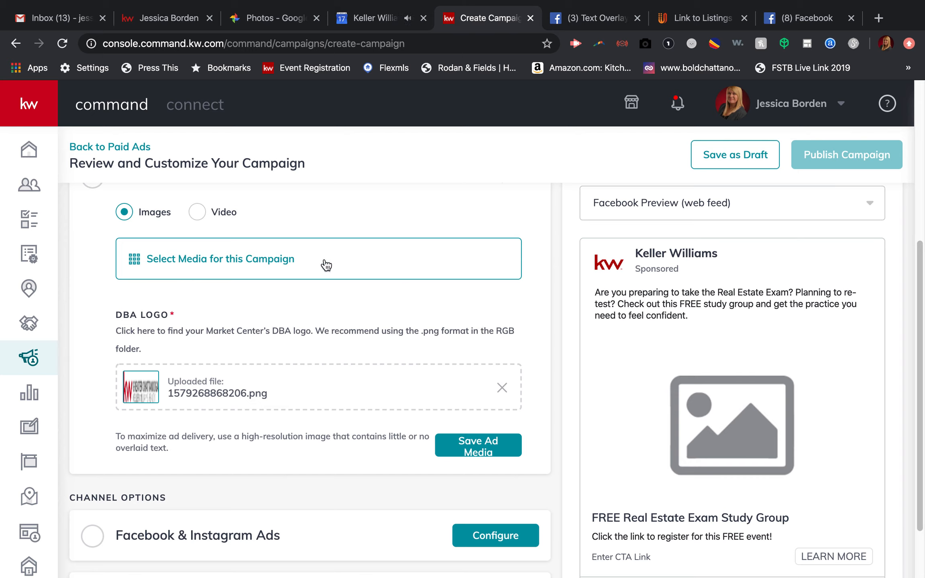
pyautogui.click(236, 261)
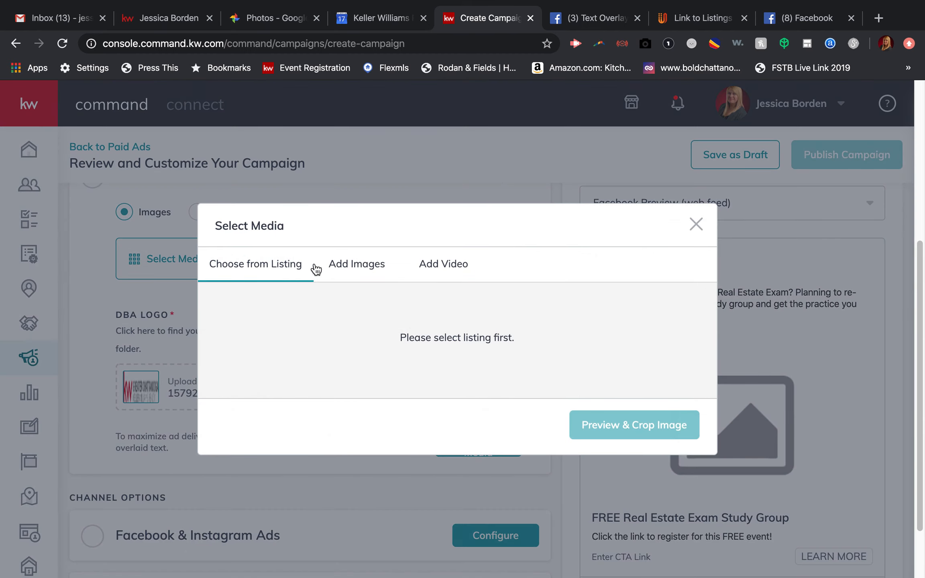
pyautogui.click(362, 265)
pyautogui.click(415, 308)
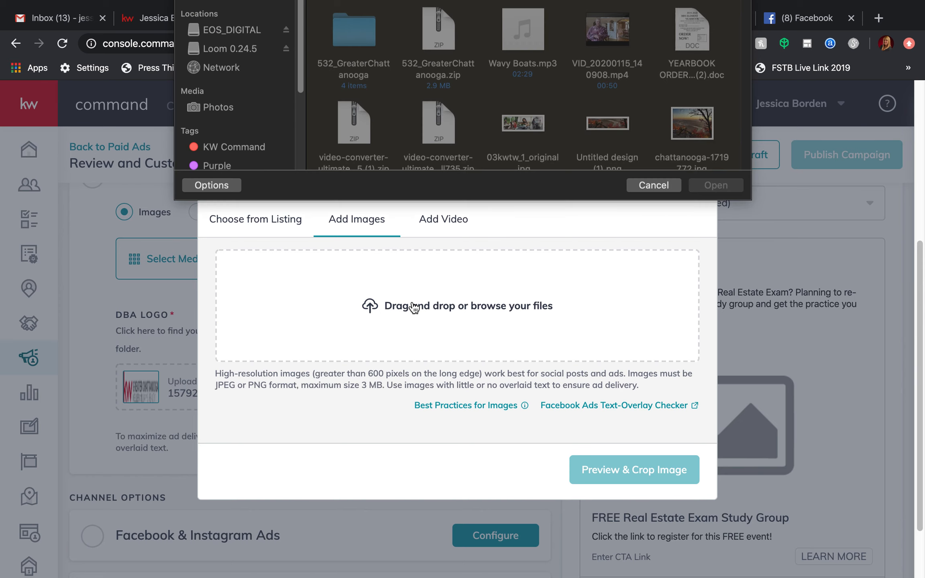
pyautogui.click(440, 67)
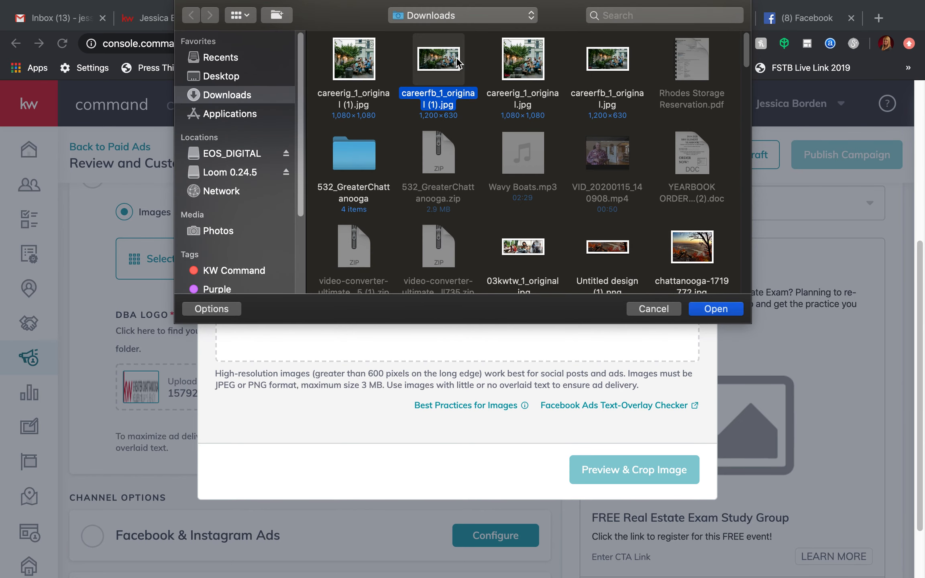
pyautogui.click(716, 309)
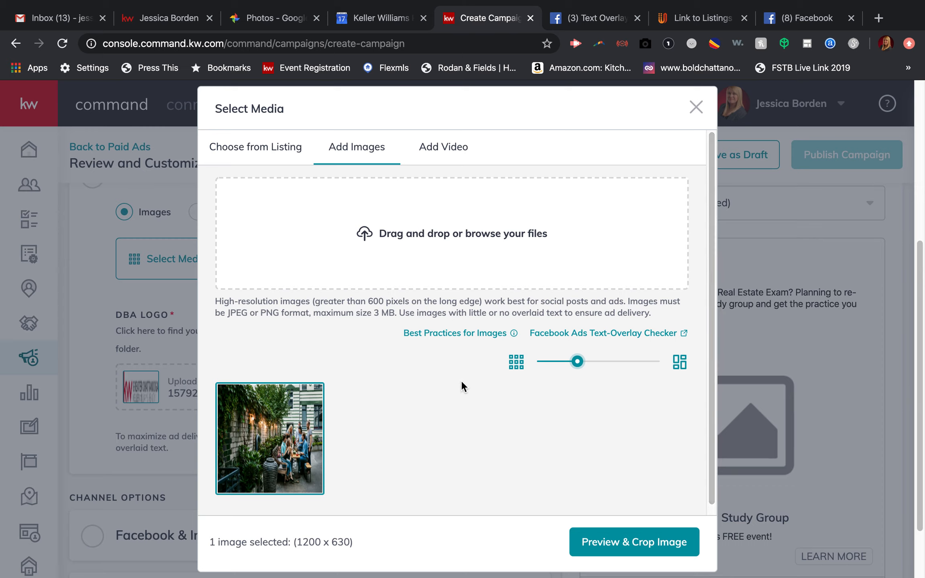
# - Check careerfb_1_original (1).jpg for overlaid text with the Facebook Ads Text-Overlay Checker
pyautogui.moveTo(602, 337)
pyautogui.click(584, 334)
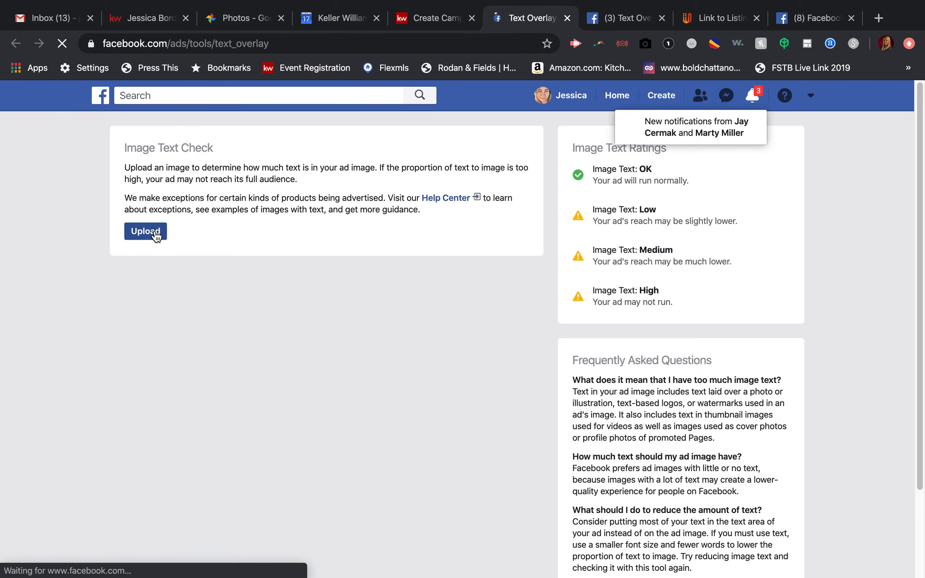
pyautogui.click(156, 237)
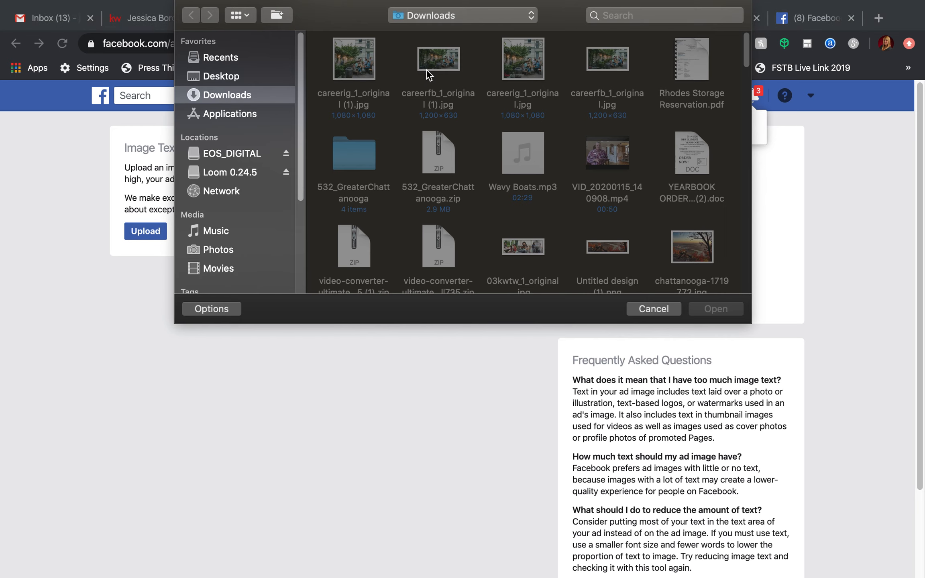
pyautogui.click(430, 68)
pyautogui.click(698, 310)
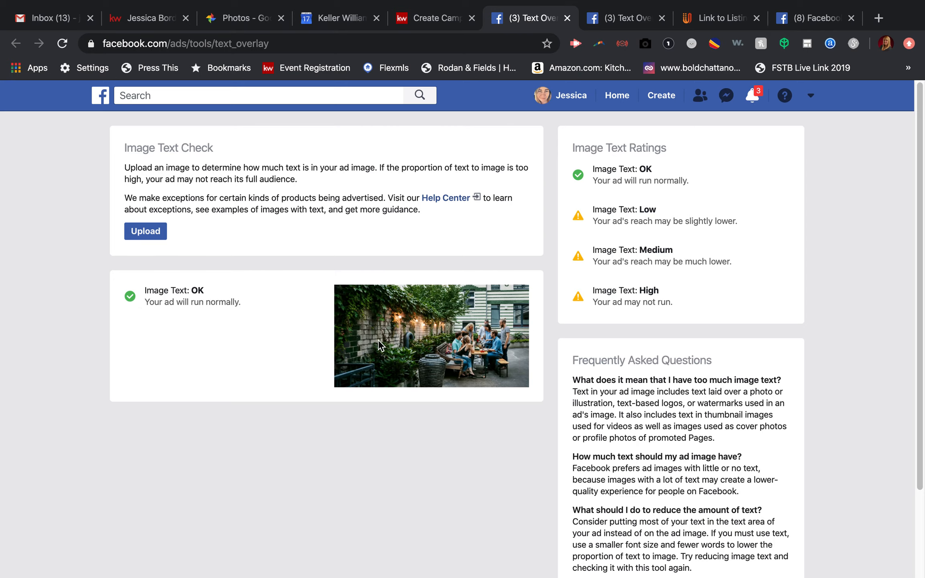
# - Return to the campaign's media selection and save the uploaded image with the Wide (1.91:1) crop
pyautogui.click(417, 24)
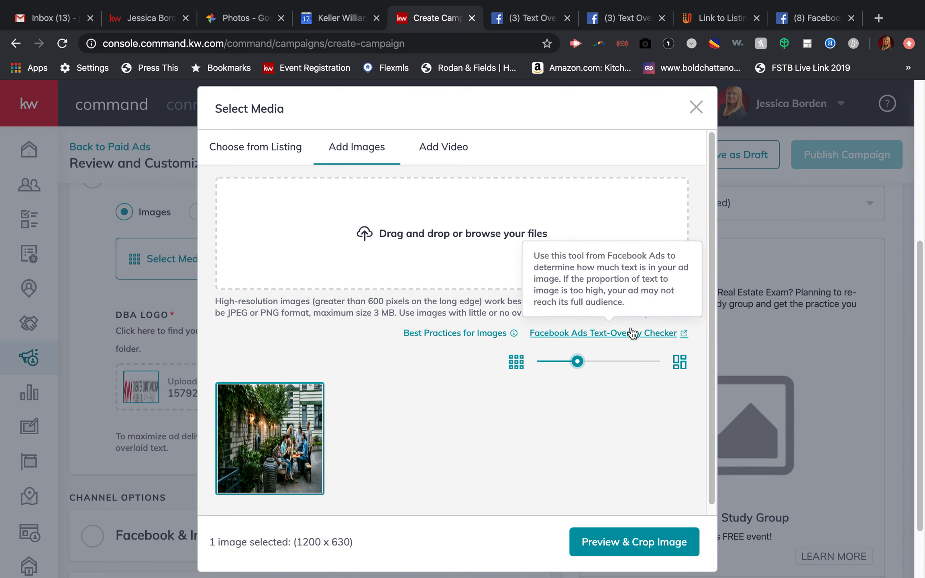
pyautogui.moveTo(423, 341)
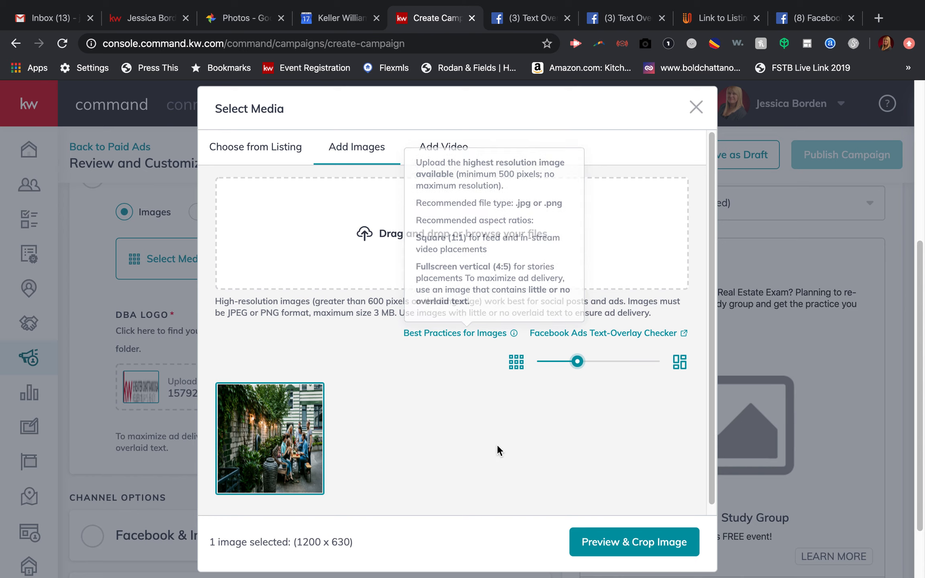
pyautogui.click(626, 549)
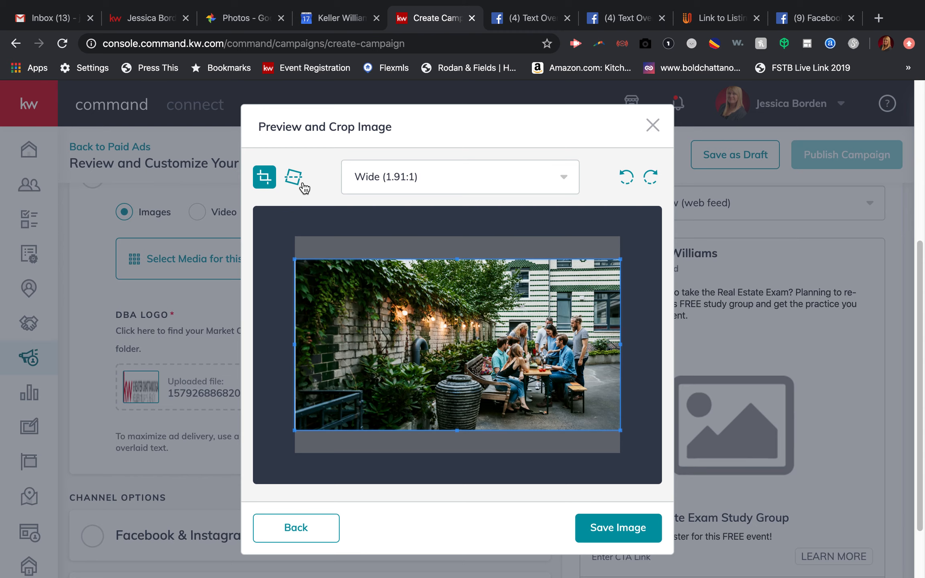
pyautogui.click(621, 532)
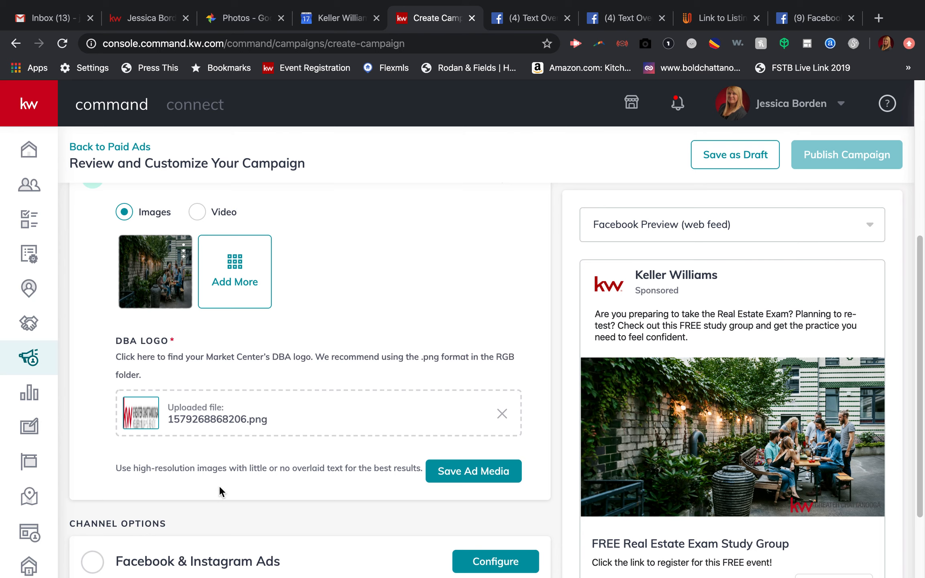
# - Switch to Finder, open the CMYK folder inside Downloads' 532_GreaterChattanooga, and preview KellerWilliams_Realty_GreaterChattanooga_Logo_CMYK-rev.png
pyautogui.click(37, 562)
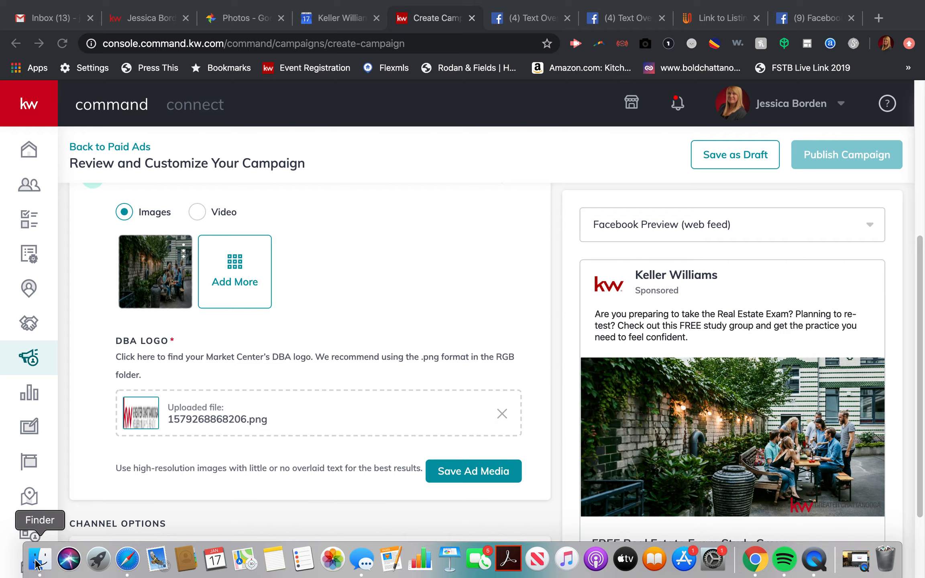
pyautogui.click(237, 192)
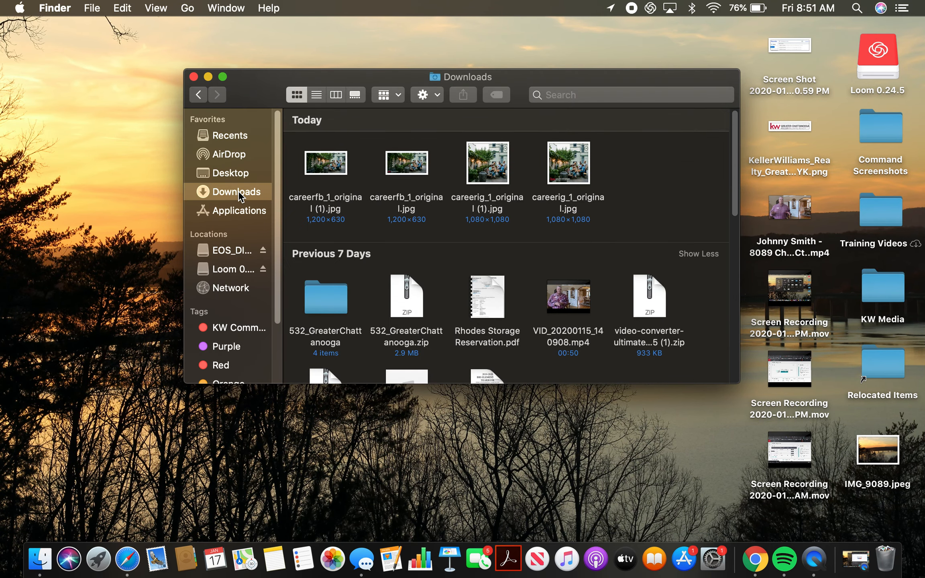
pyautogui.doubleClick(332, 296)
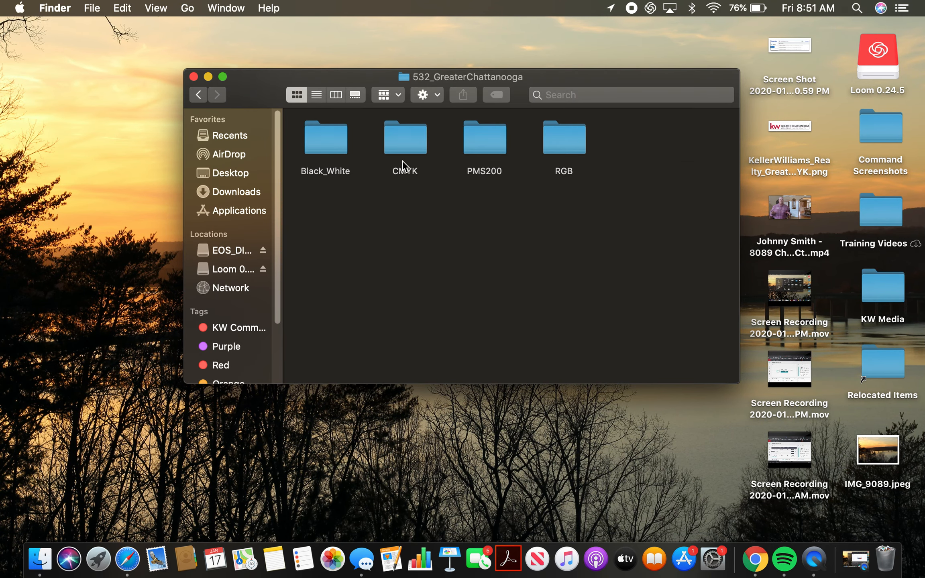
pyautogui.doubleClick(408, 146)
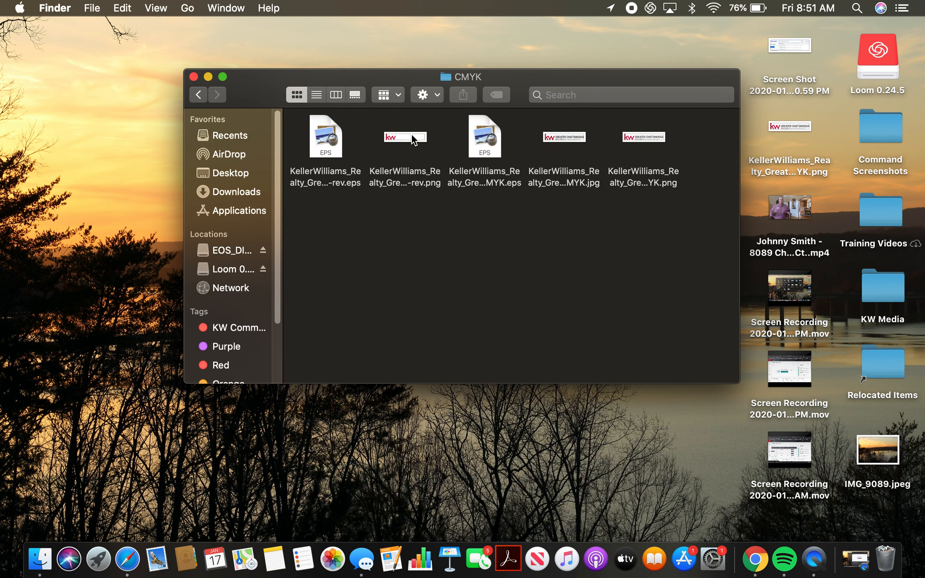
pyautogui.click(412, 140)
pyautogui.press('space')
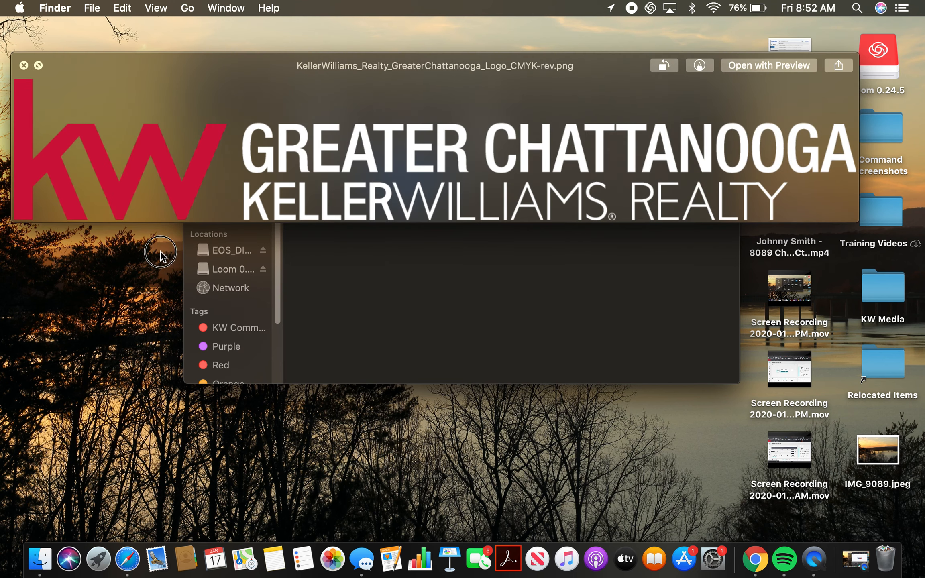
pyautogui.click(24, 65)
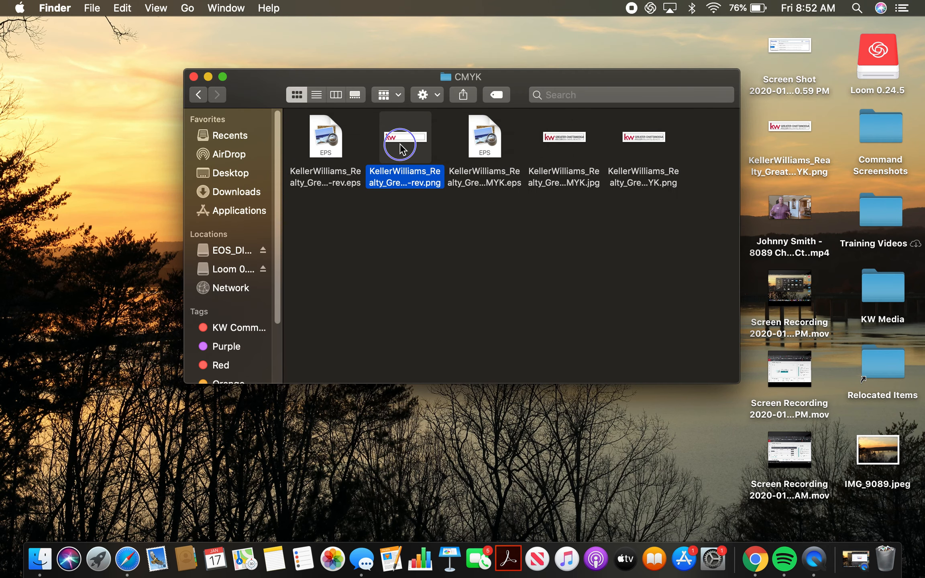
# - Copy the CMYK-rev.png logo file from the CMYK folder to the desktop
pyautogui.rightClick(401, 143)
pyautogui.click(410, 327)
pyautogui.rightClick(54, 309)
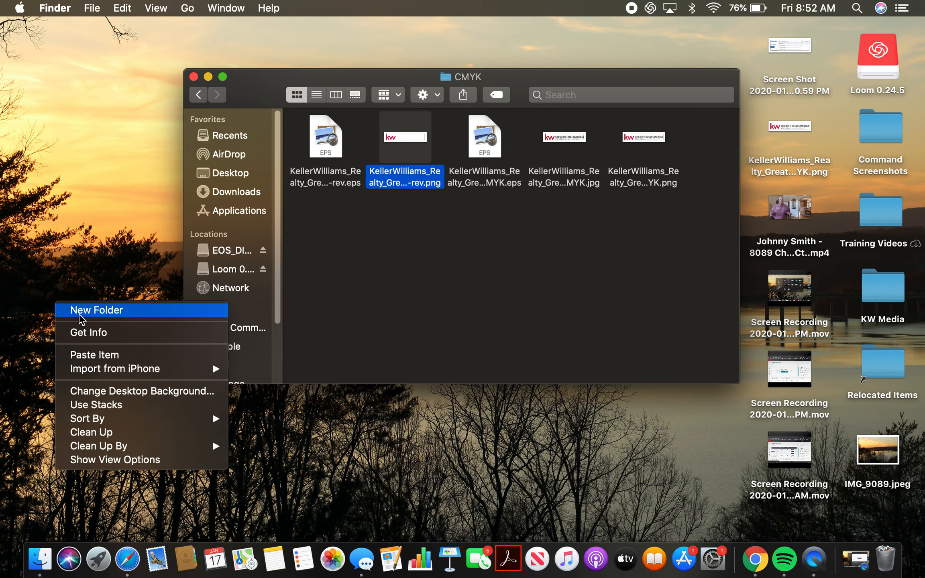
pyautogui.click(75, 355)
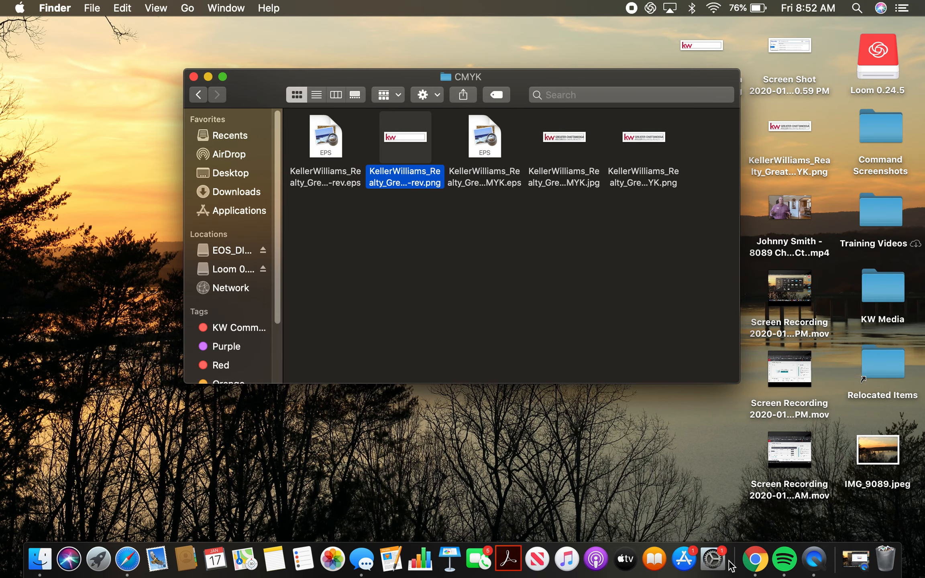
# - Switch back to Chrome, replace the campaign's DBA logo with the CMYK-rev.png logo from the desktop, and save the ad media
pyautogui.click(755, 559)
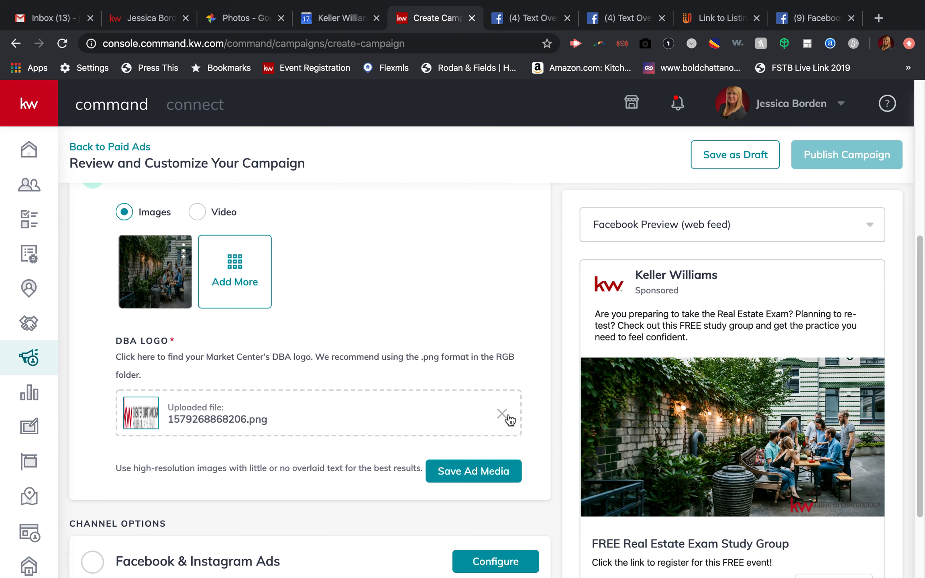
pyautogui.click(502, 416)
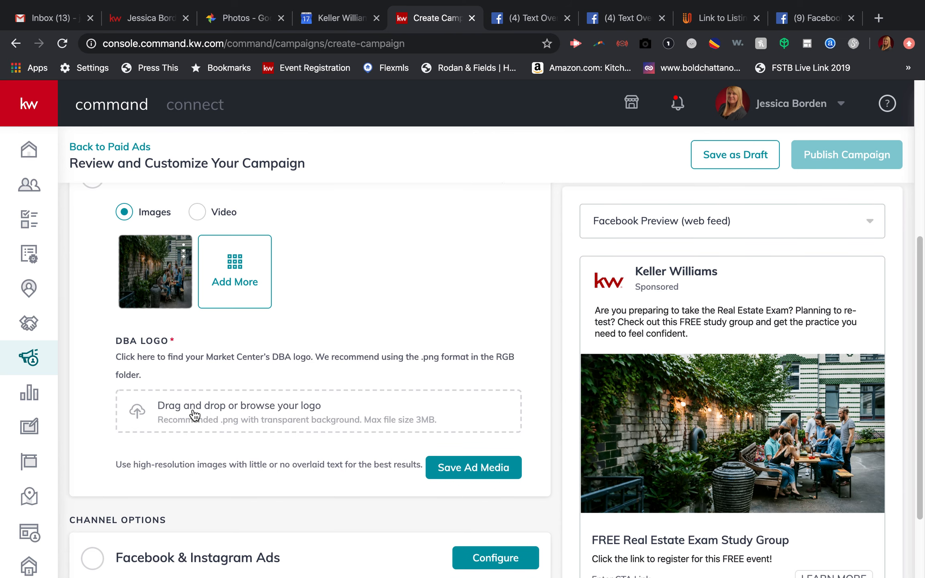
pyautogui.click(195, 415)
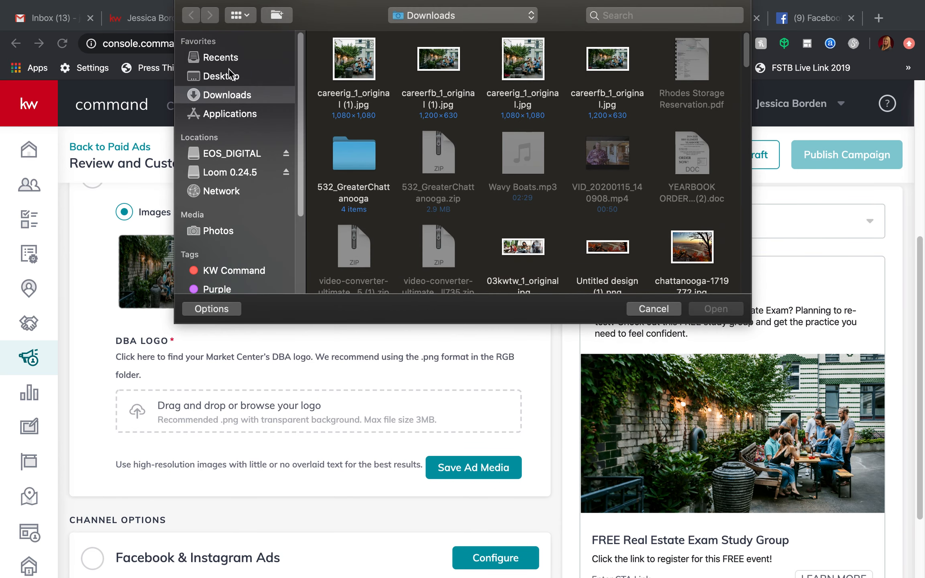
pyautogui.click(228, 71)
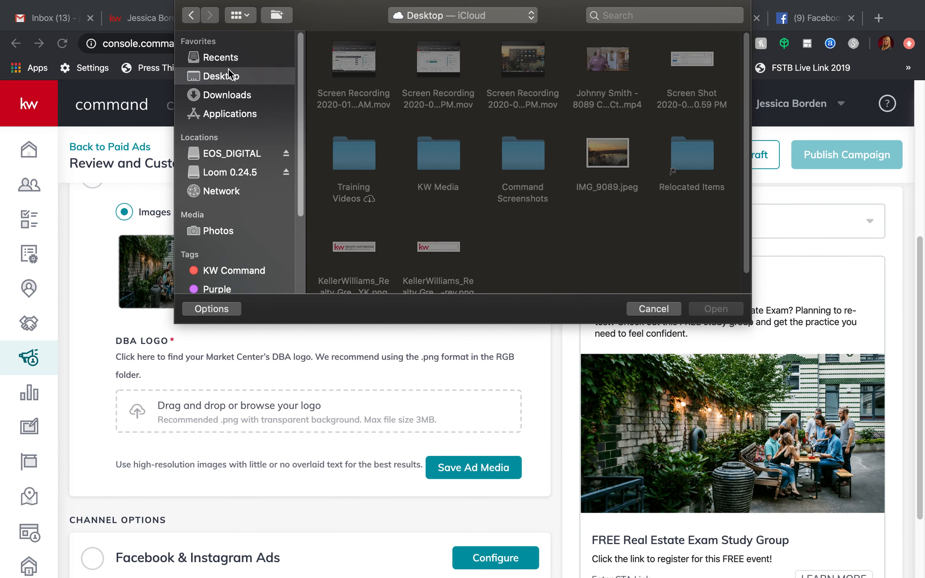
pyautogui.click(424, 249)
pyautogui.click(729, 312)
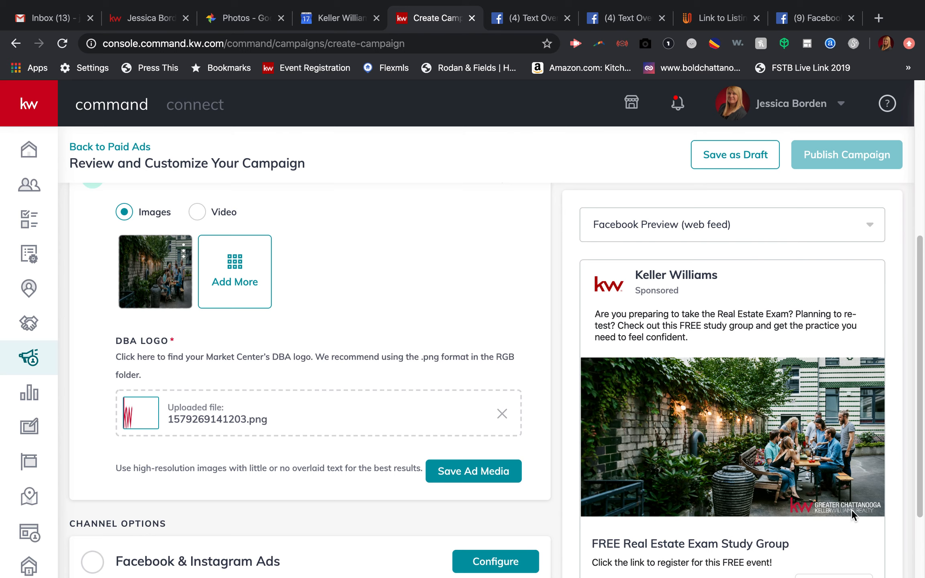
pyautogui.click(478, 484)
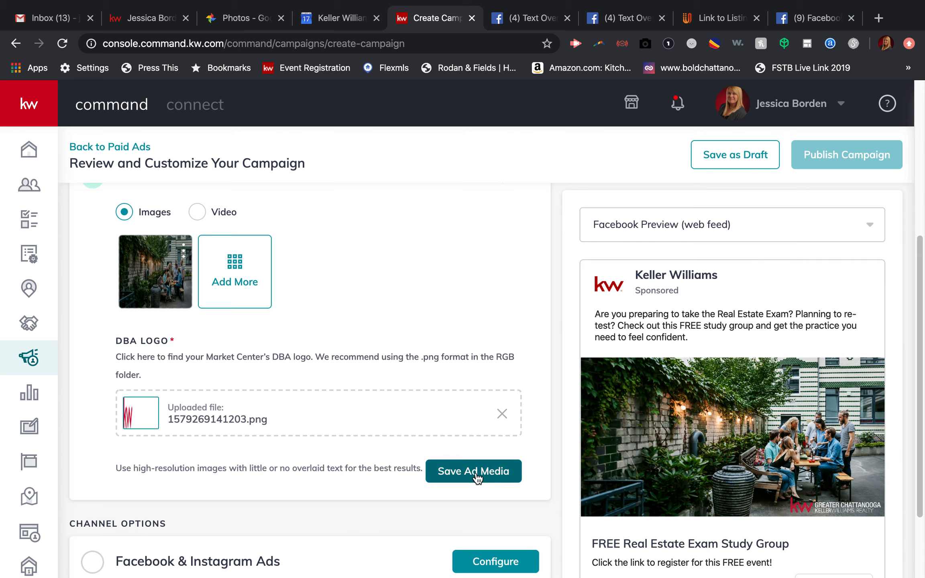
# - Reopen the Ad Media section to review its image and video options, and collapse it
pyautogui.scroll(1, 320, 393)
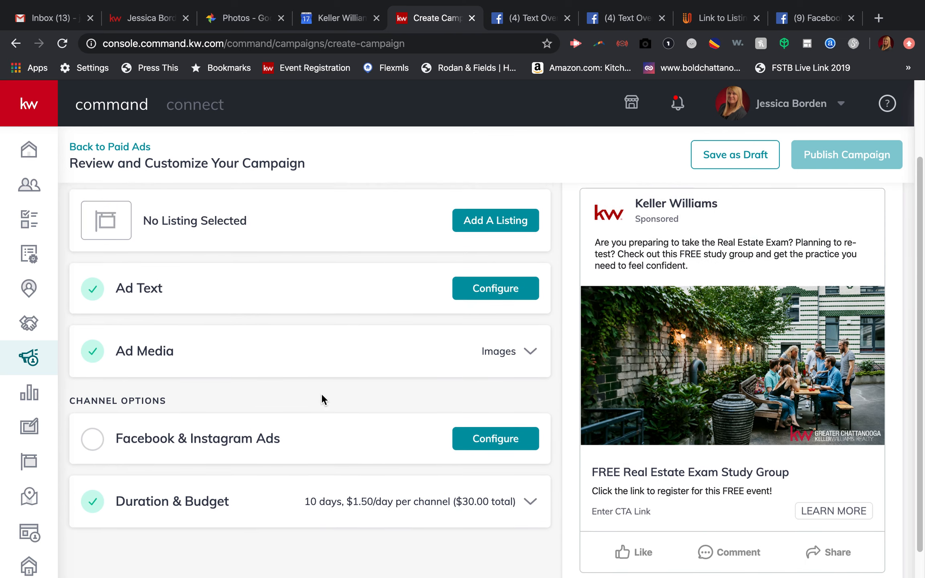
pyautogui.click(504, 366)
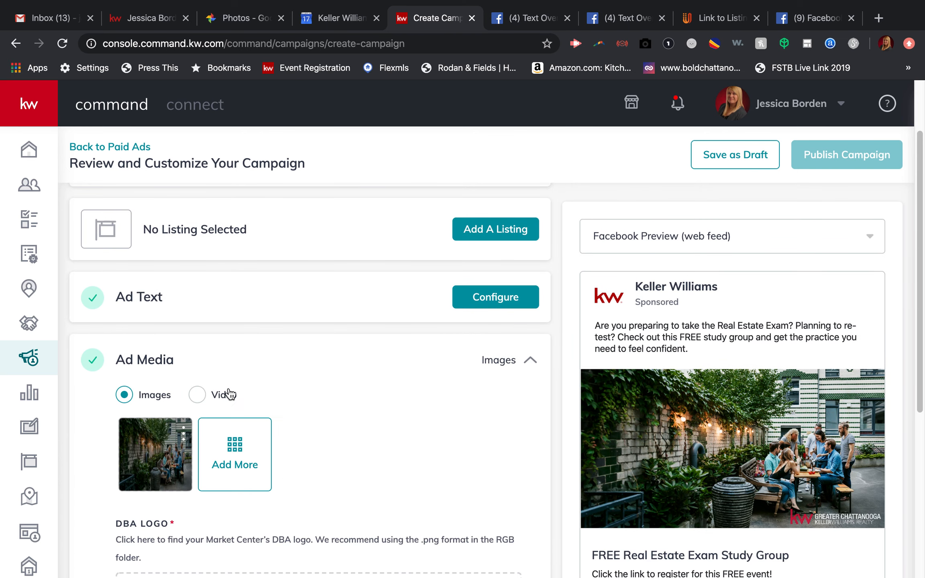
pyautogui.click(508, 361)
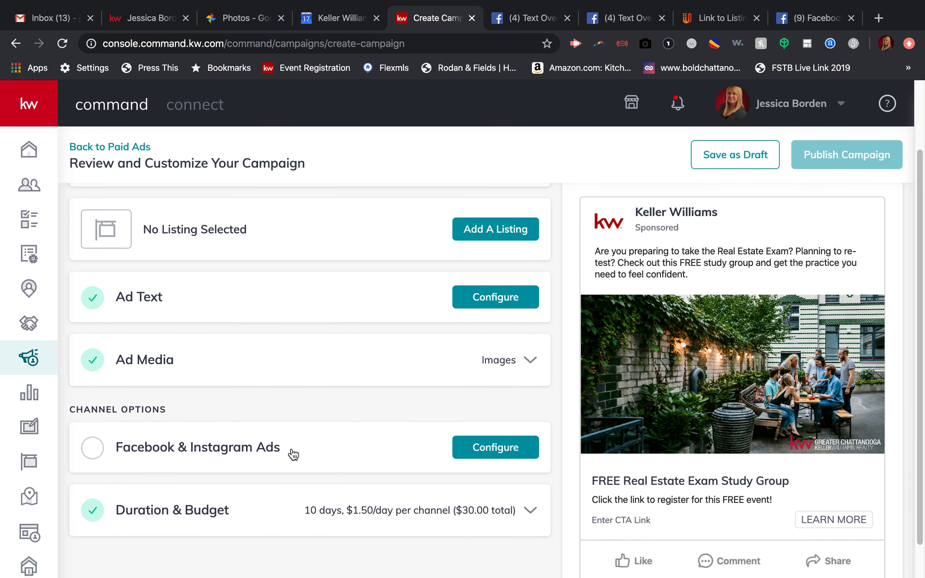
# - Open the Facebook & Instagram Ads configuration and choose Keller Williams Realty Chattanooga as the page that displays the ad
pyautogui.scroll(-1, 295, 449)
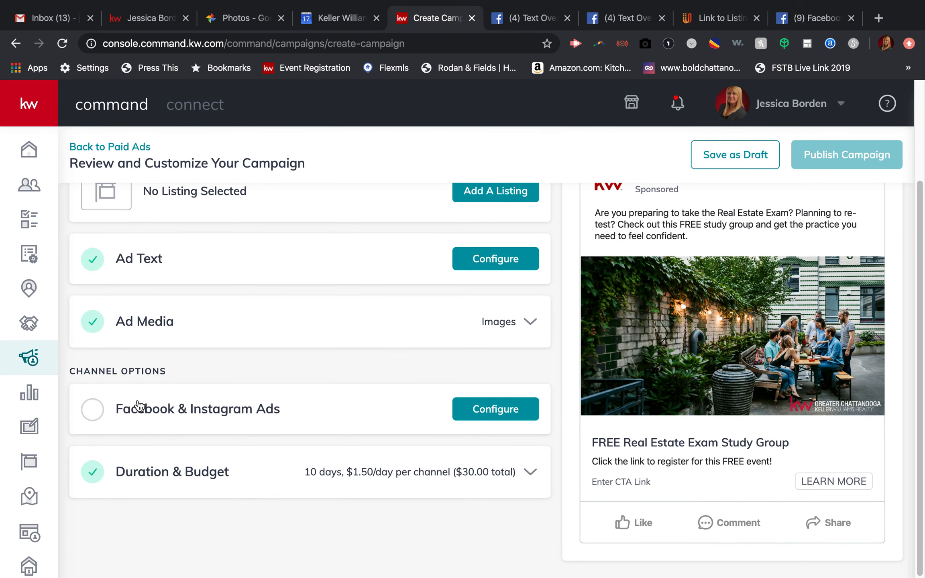
pyautogui.click(496, 409)
pyautogui.scroll(-3, 436, 406)
pyautogui.scroll(-1, 436, 406)
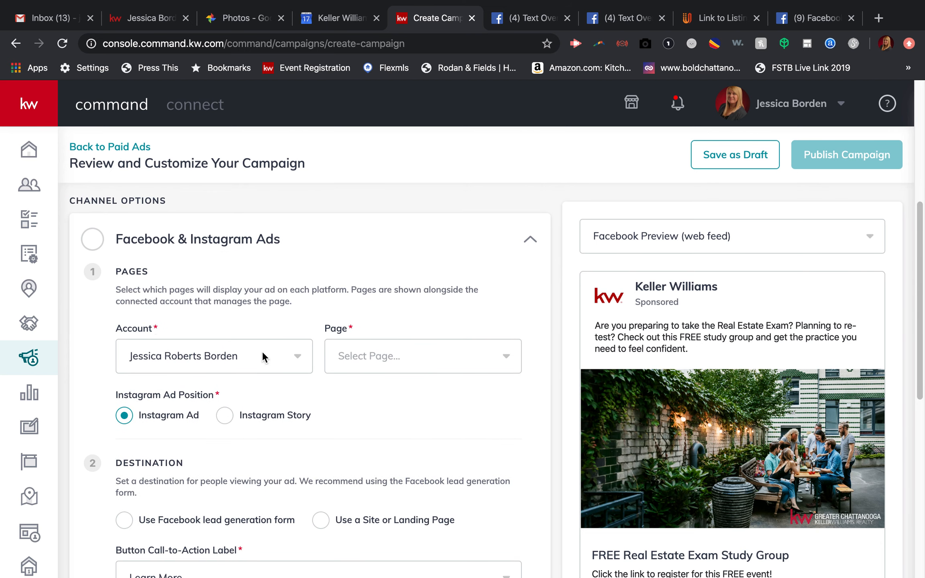
pyautogui.click(394, 352)
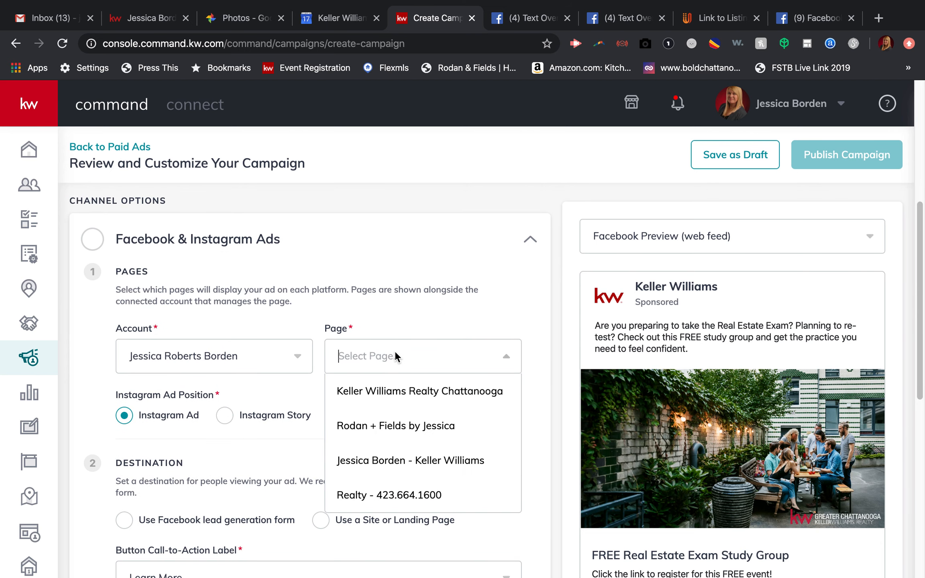
pyautogui.click(393, 394)
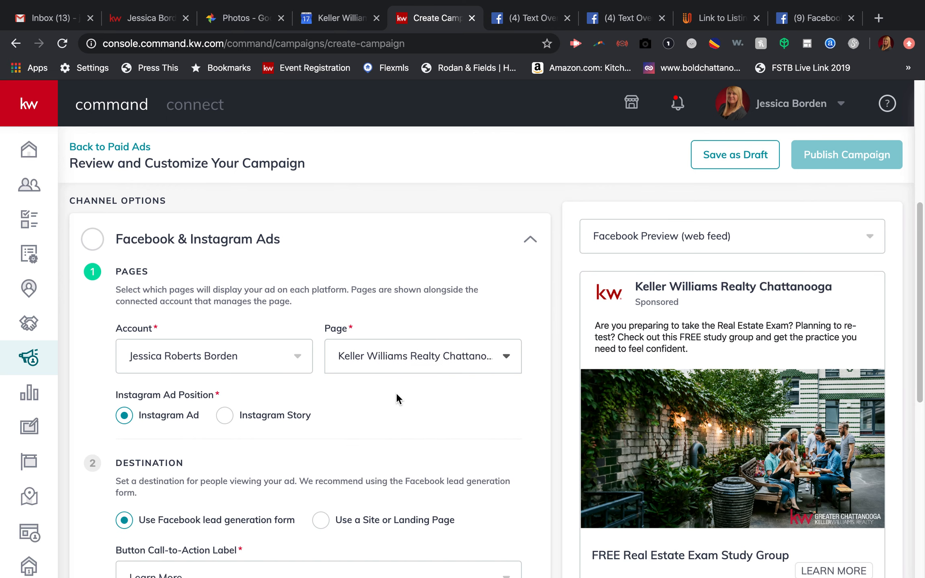
# - Set the ad destination's button call-to-action label to Sign Up
pyautogui.scroll(-1, 338, 426)
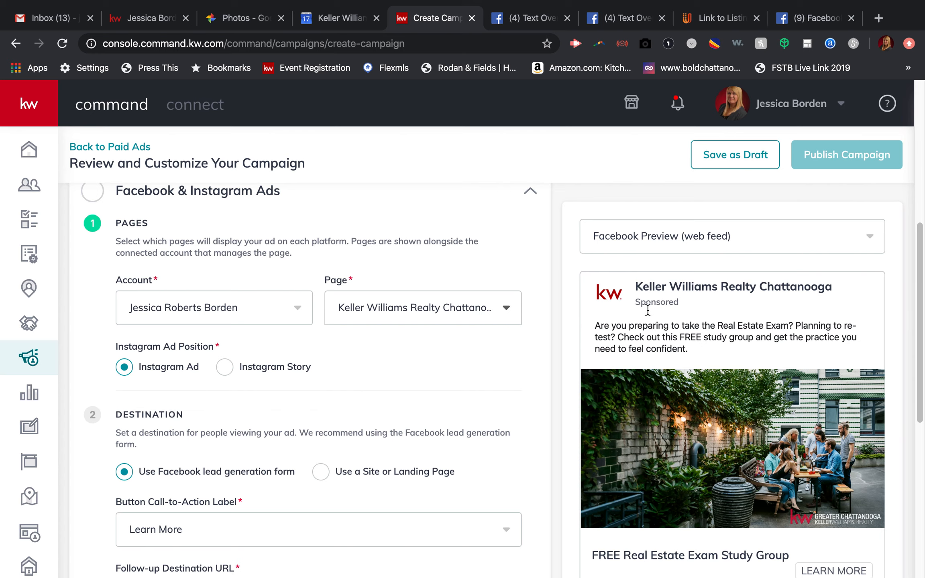
pyautogui.scroll(-2, 446, 367)
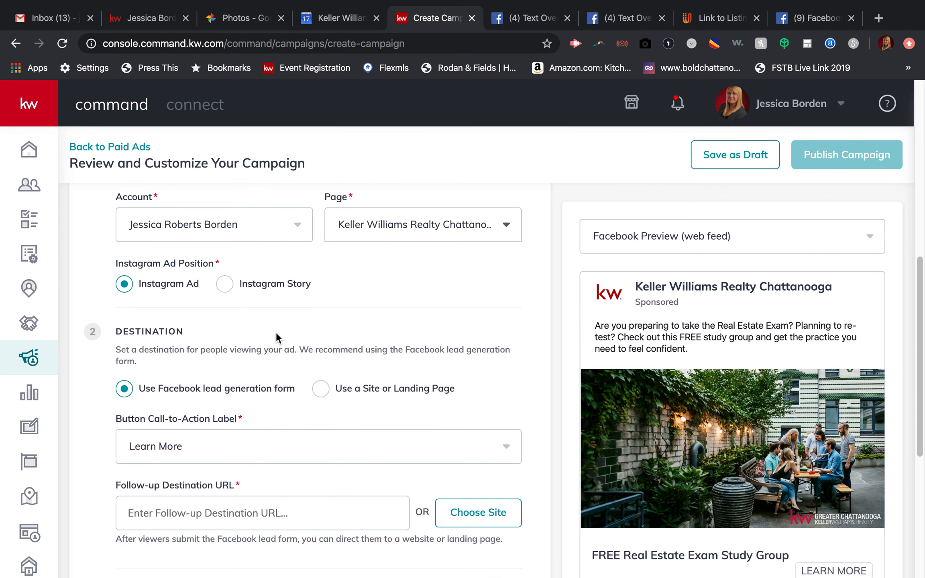
pyautogui.scroll(-1, 283, 307)
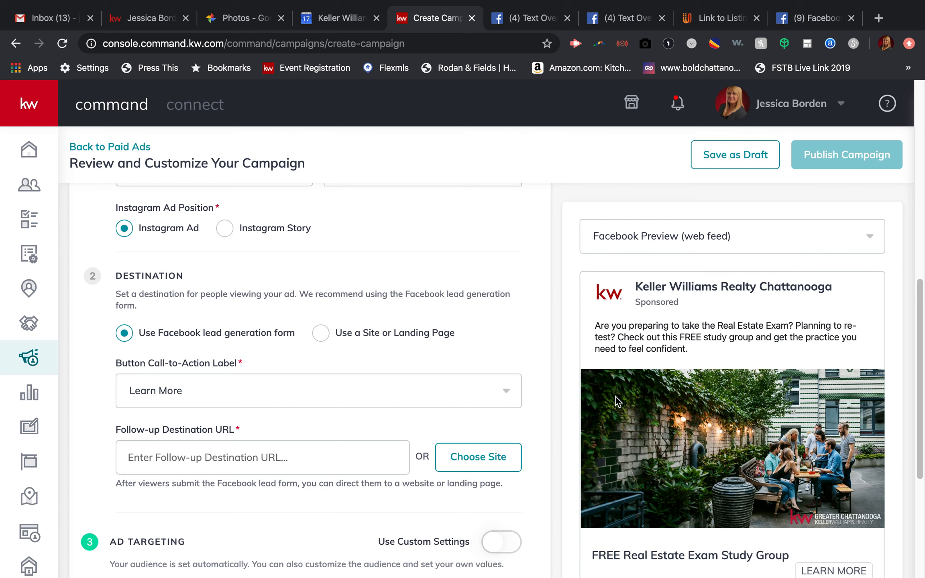
pyautogui.click(250, 395)
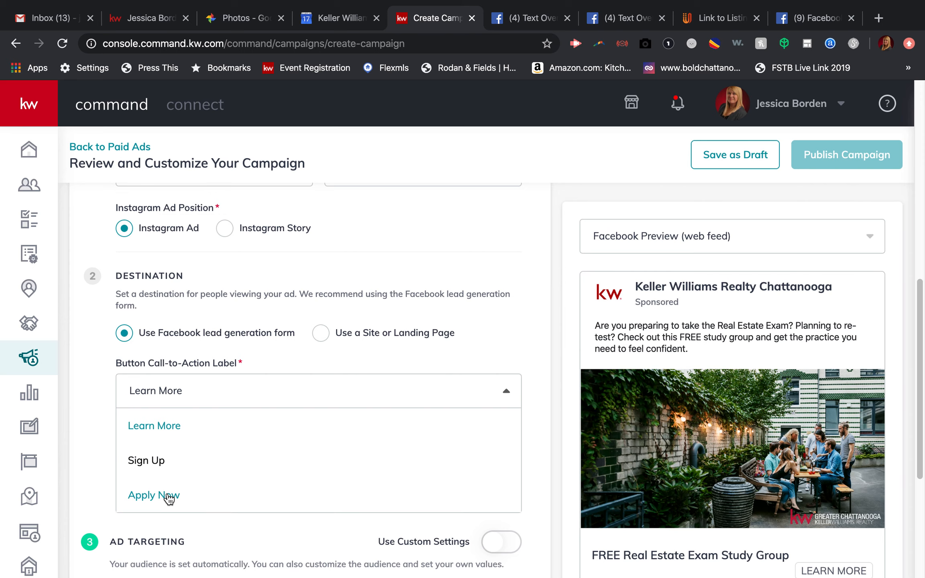
pyautogui.click(146, 464)
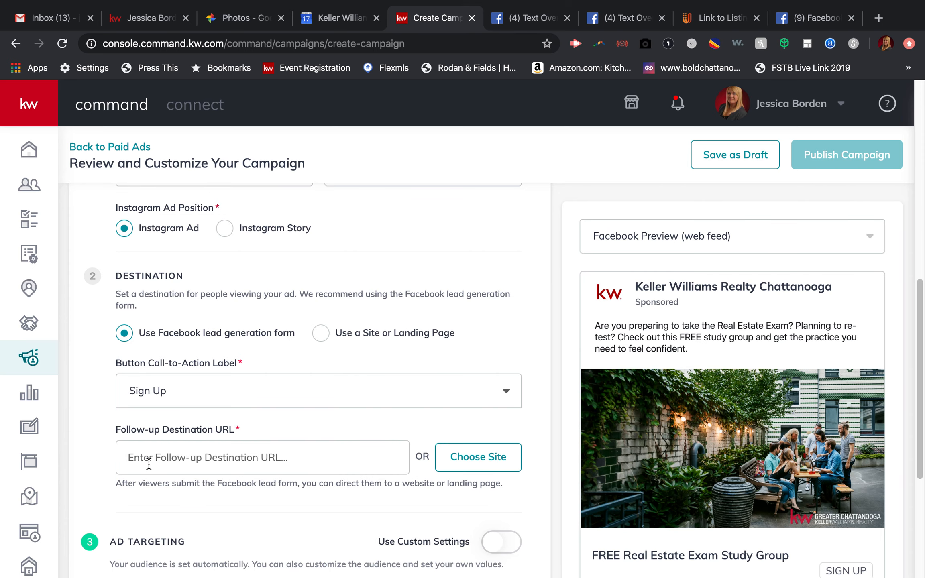
pyautogui.scroll(-5, 760, 481)
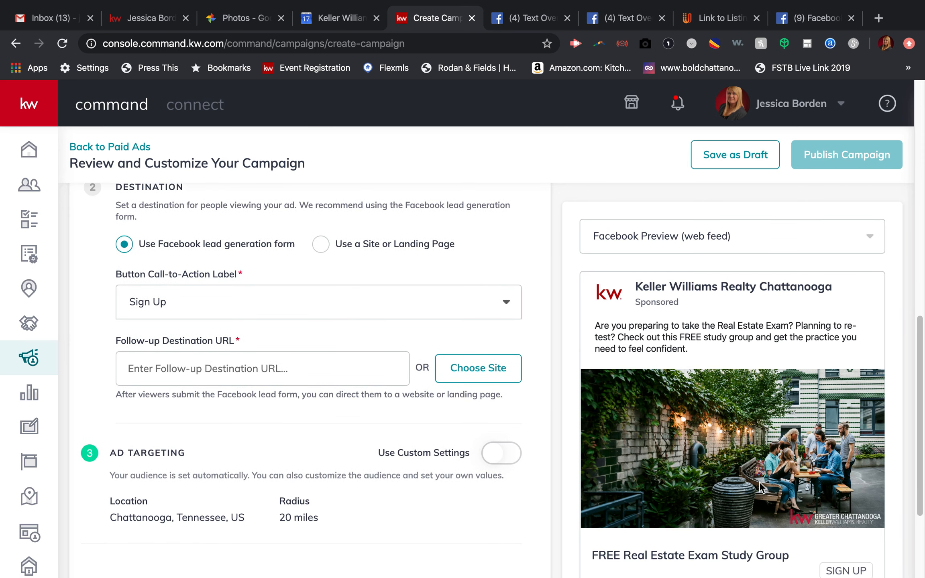
pyautogui.scroll(3, 759, 481)
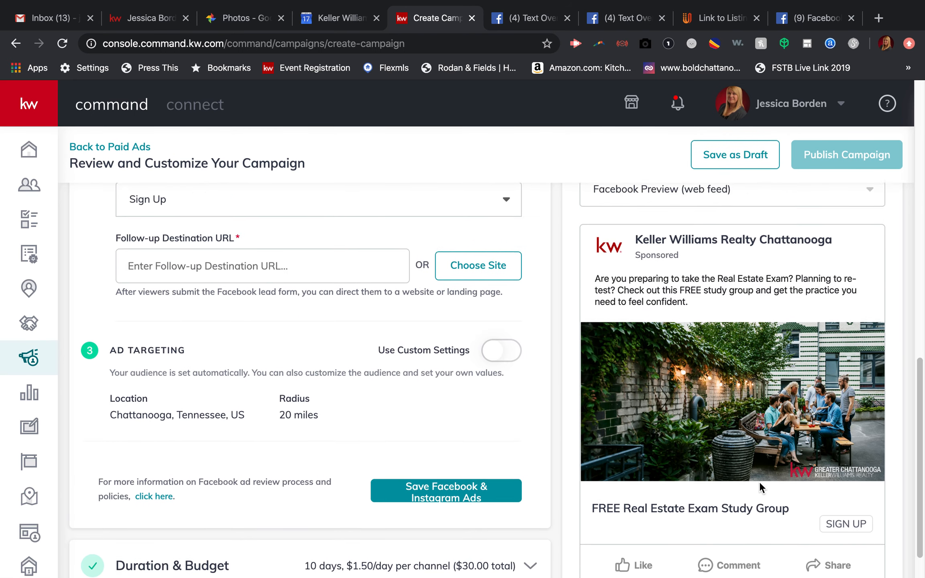
pyautogui.scroll(1, 485, 428)
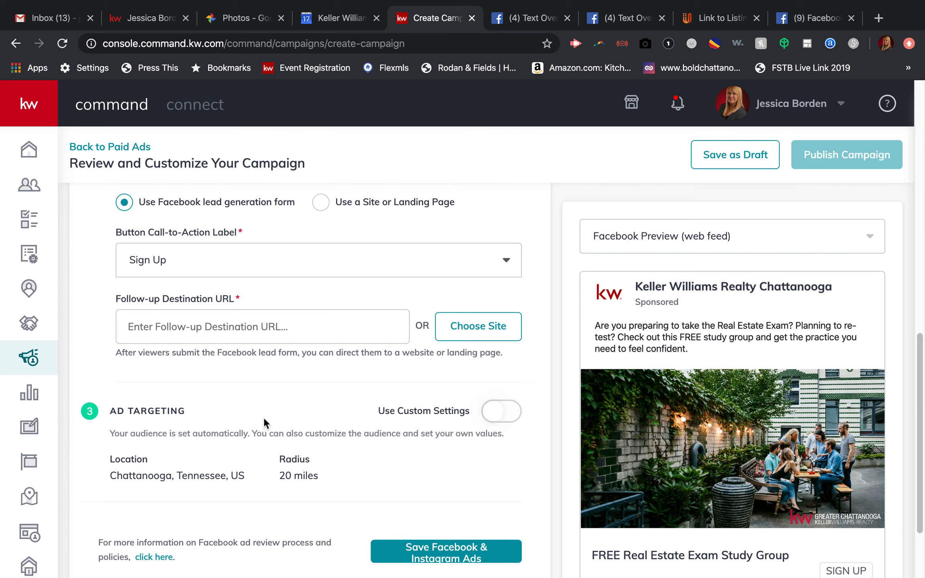
pyautogui.click(196, 323)
pyautogui.write('chattanooga.your')
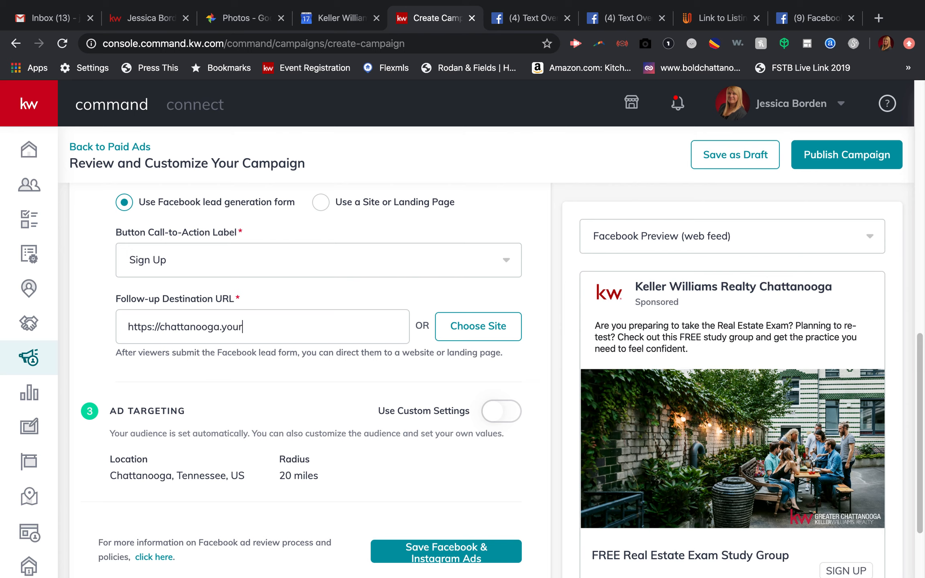
pyautogui.write('kwoffice.com')
# - Enable custom settings for ad targeting and set the custom audience location to Chattanooga, Tennessee
pyautogui.scroll(-2, 247, 371)
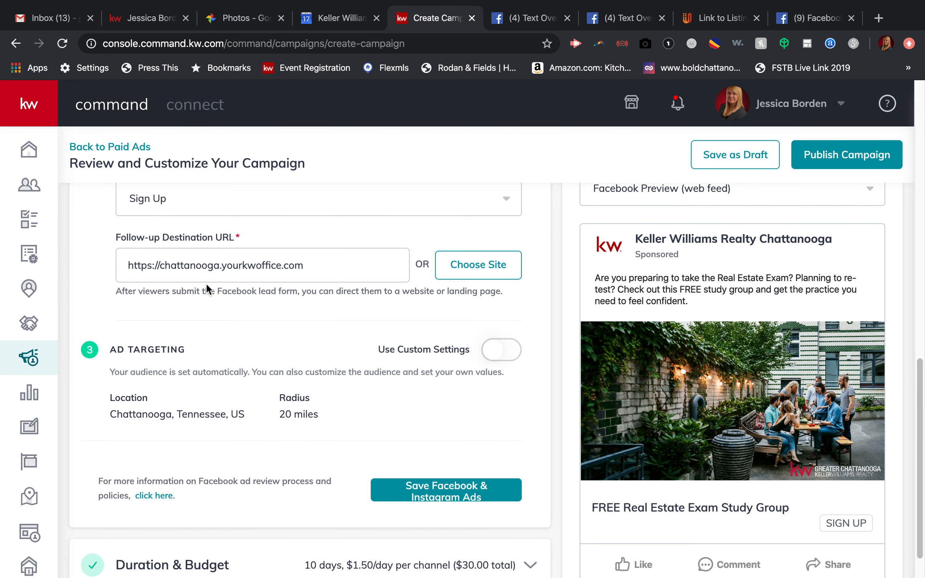
pyautogui.scroll(-1, 247, 353)
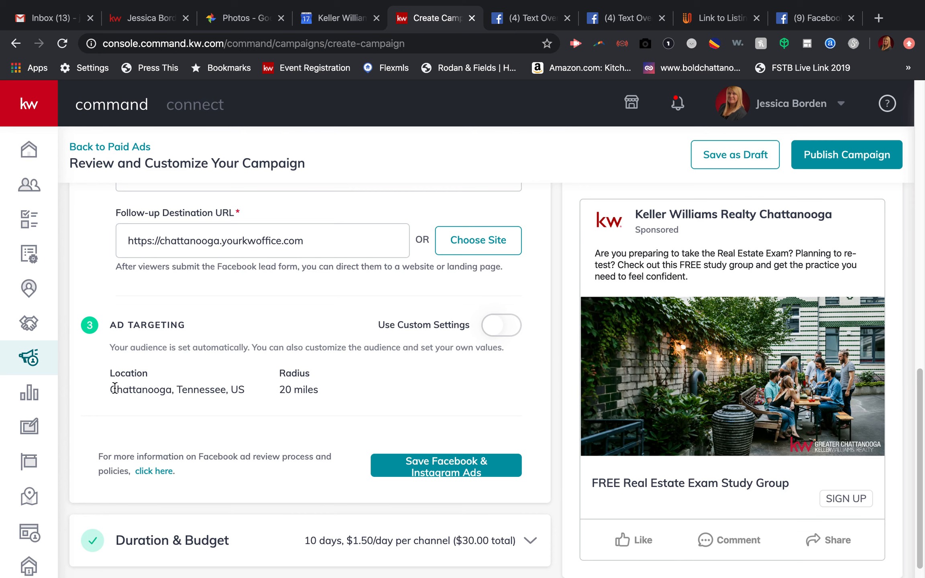
pyautogui.click(495, 331)
pyautogui.scroll(-3, 244, 404)
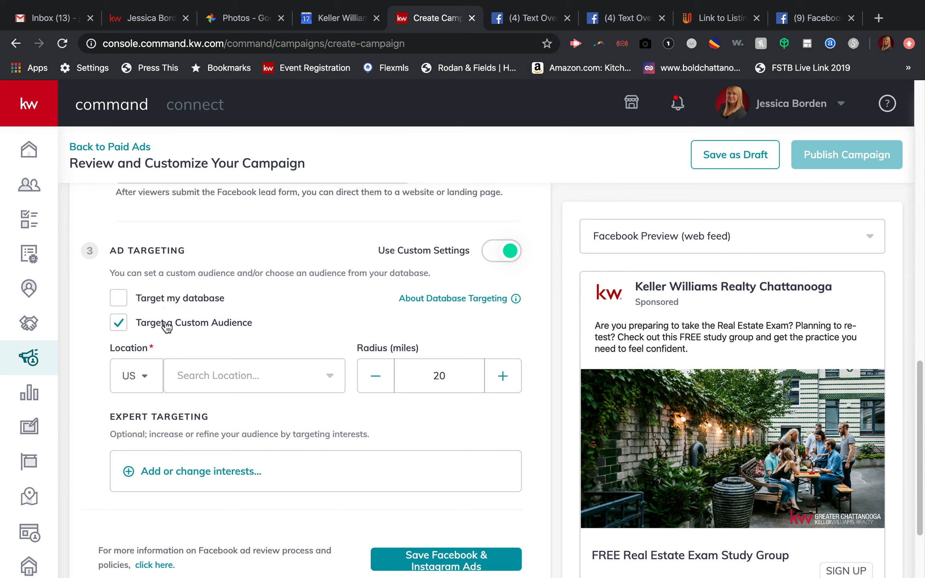
pyautogui.click(205, 379)
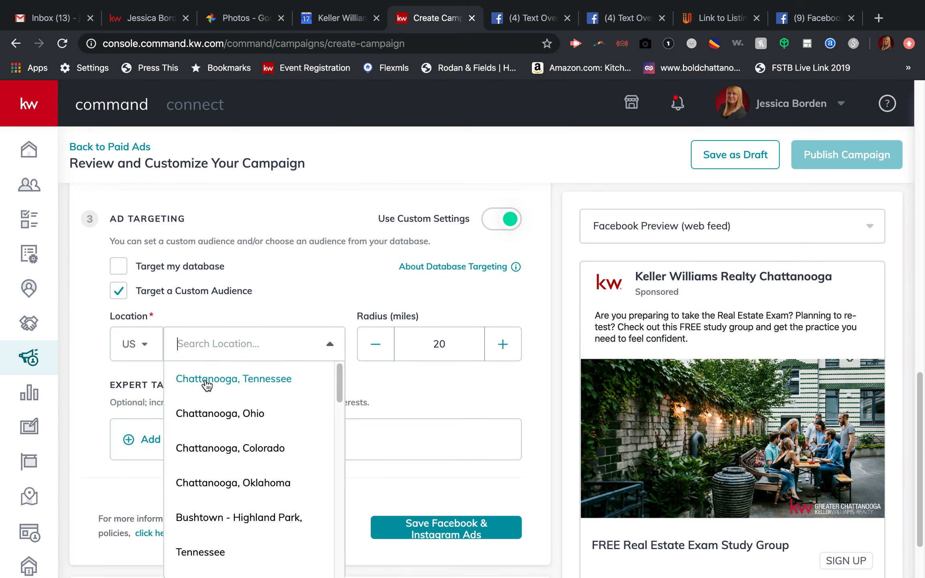
pyautogui.click(205, 382)
# - Increase the targeting radius to 30 miles and save the Facebook & Instagram ad settings
pyautogui.click(498, 345)
pyautogui.click(498, 345)
pyautogui.click(498, 345)
pyautogui.click(498, 344)
pyautogui.click(498, 344)
pyautogui.click(497, 344)
pyautogui.click(498, 345)
pyautogui.click(498, 344)
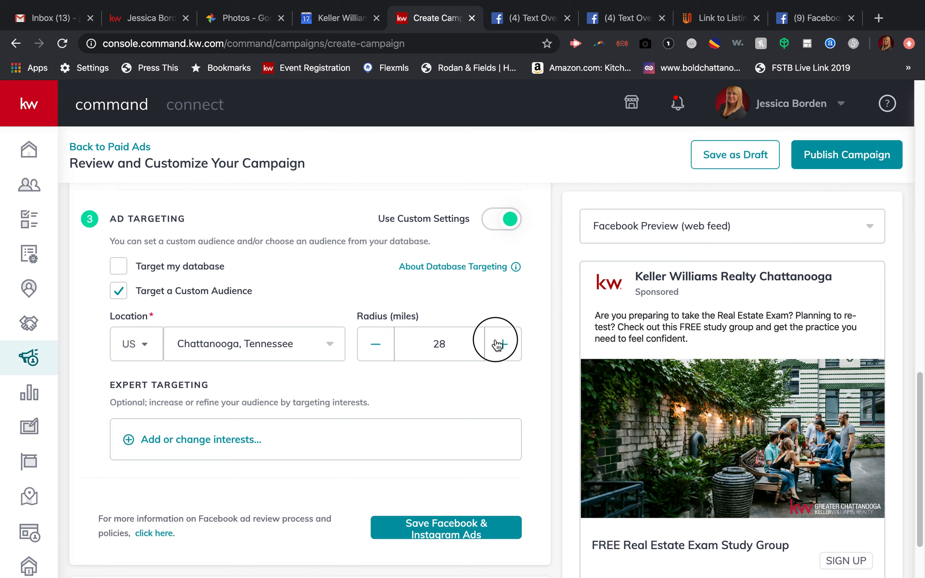
pyautogui.click(498, 344)
pyautogui.click(498, 345)
pyautogui.scroll(-1, 318, 497)
pyautogui.scroll(-3, 317, 500)
pyautogui.scroll(2, 317, 497)
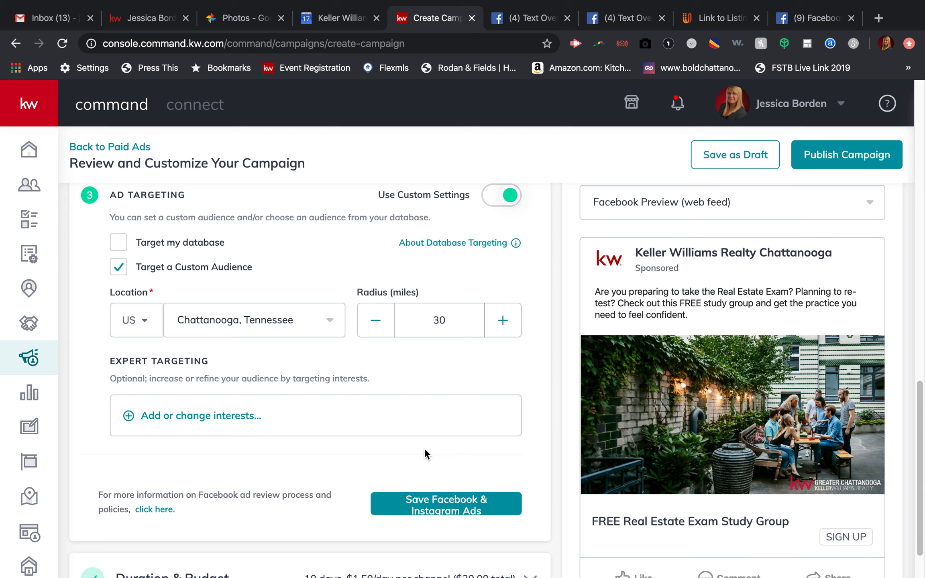
pyautogui.click(426, 506)
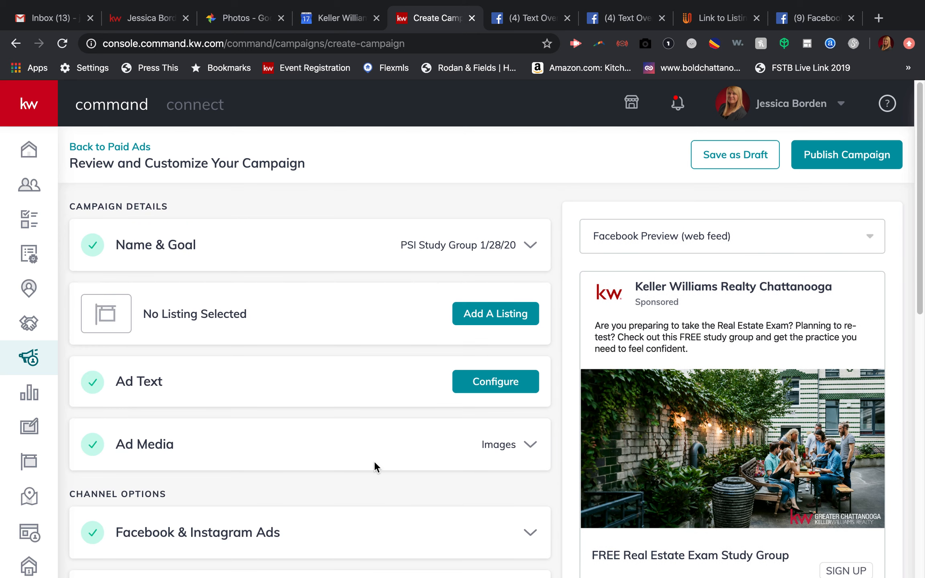
# - In Duration & Budget, enable automatic placements for Facebook/Instagram ads, leave the budget distributed evenly across channels, and save the section
pyautogui.scroll(-3, 374, 461)
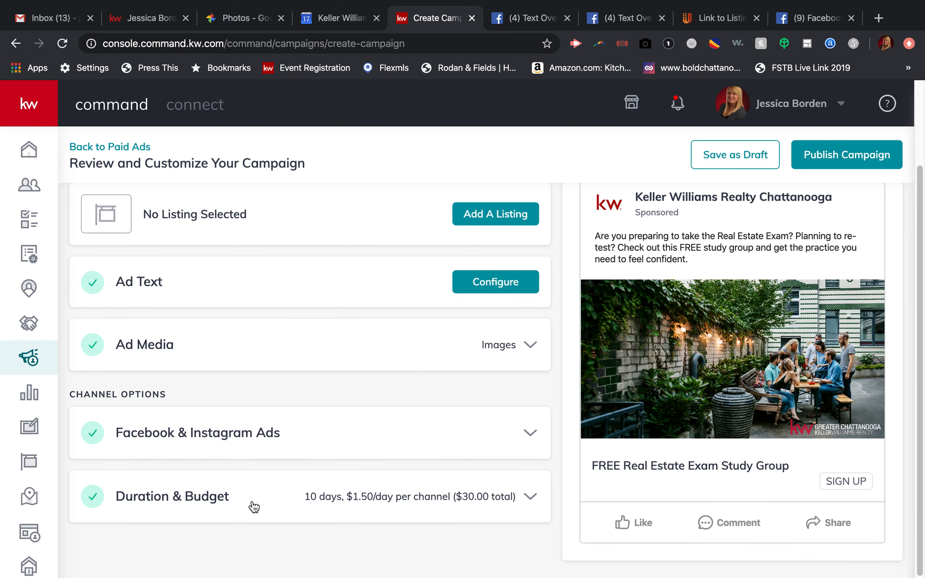
pyautogui.click(294, 497)
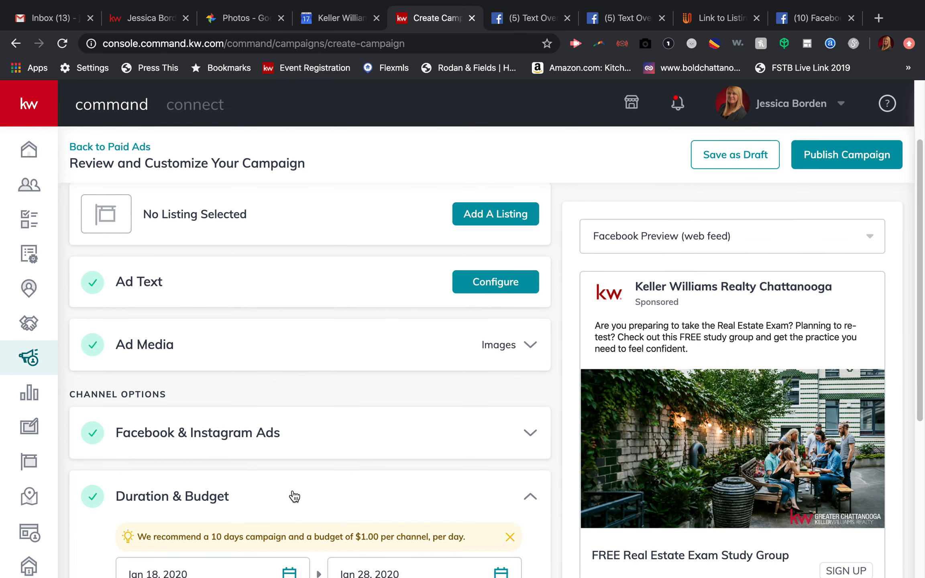
pyautogui.scroll(-6, 294, 497)
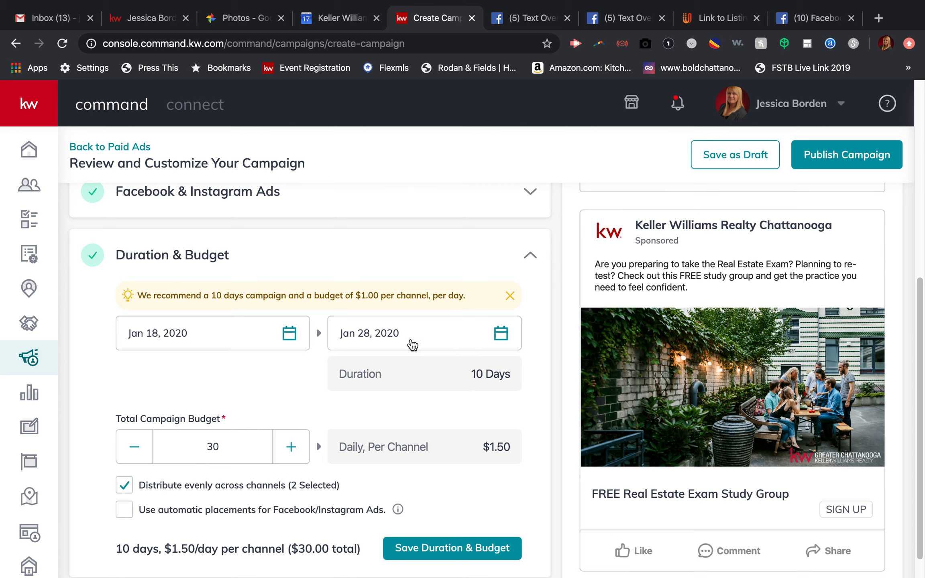
pyautogui.scroll(-1, 285, 387)
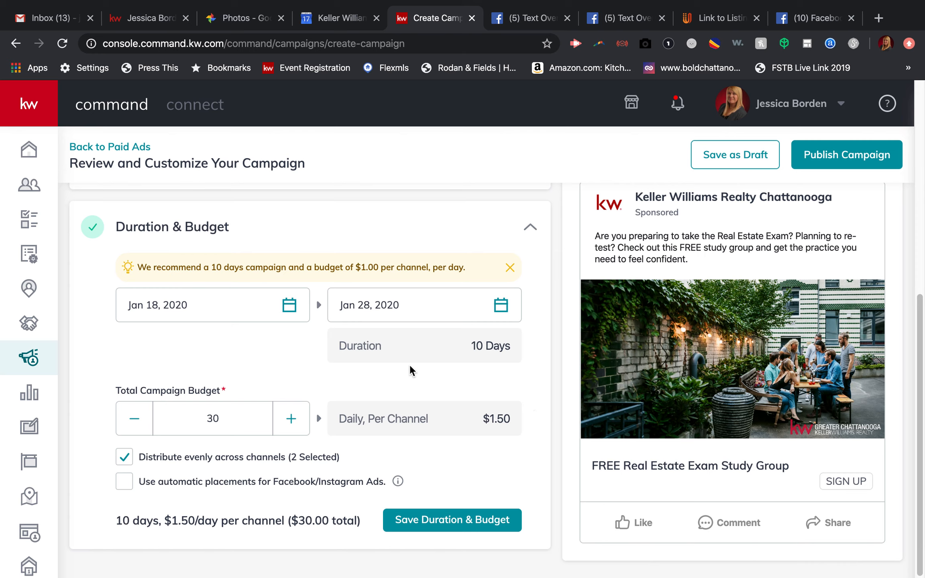
pyautogui.click(363, 267)
pyautogui.moveTo(398, 483)
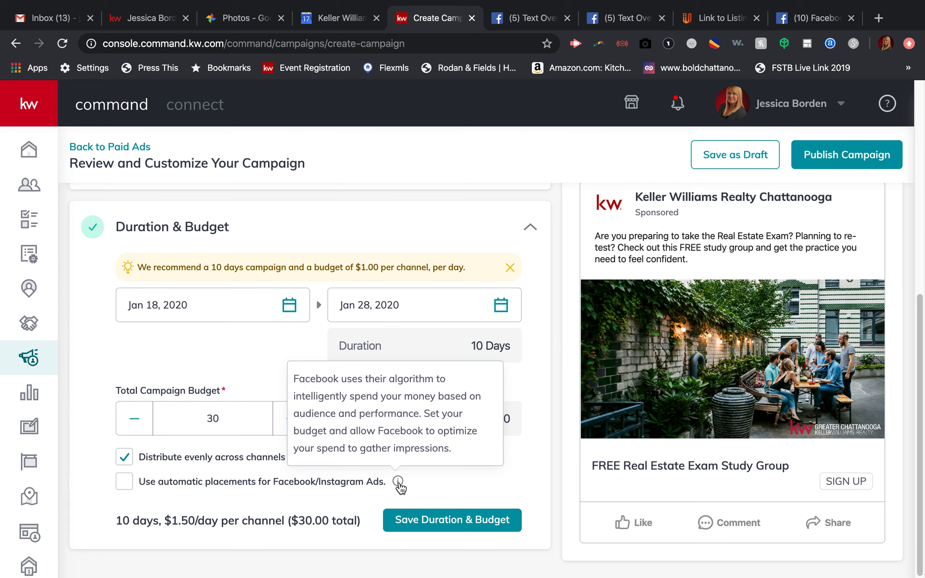
pyautogui.click(125, 483)
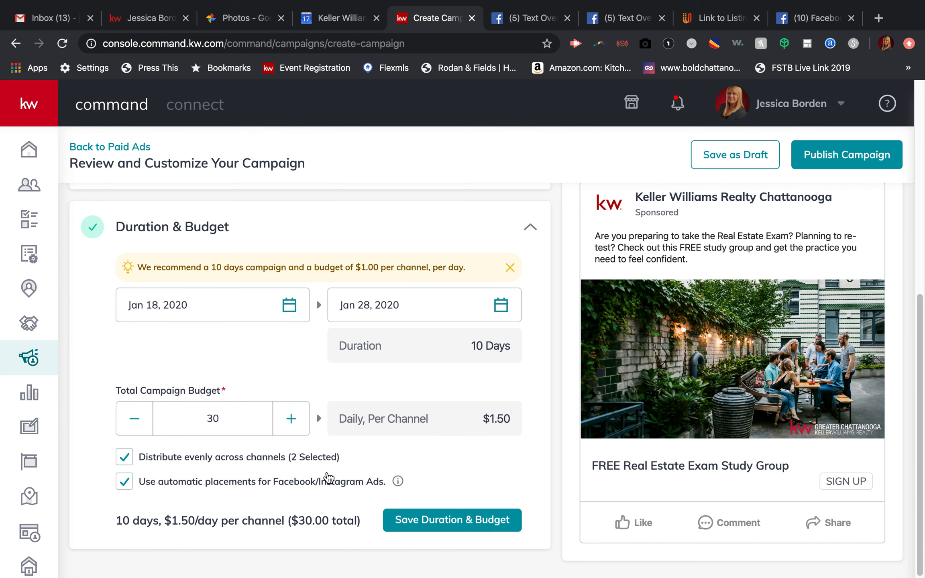
pyautogui.click(125, 460)
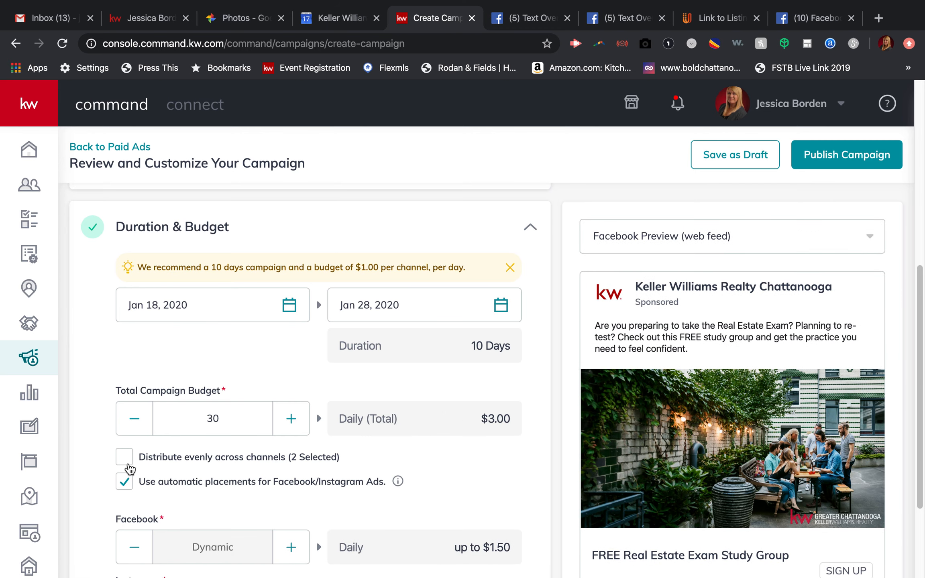
pyautogui.click(125, 460)
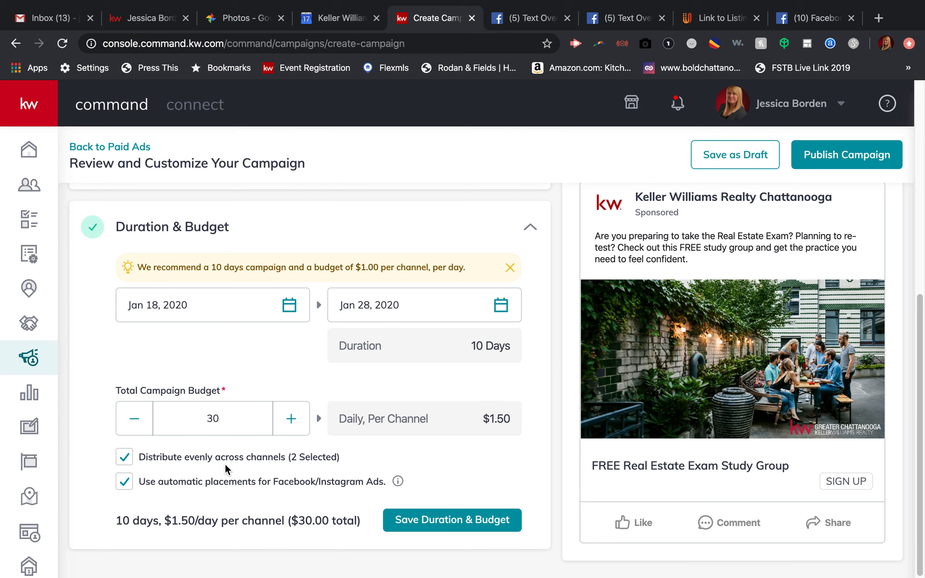
pyautogui.click(424, 518)
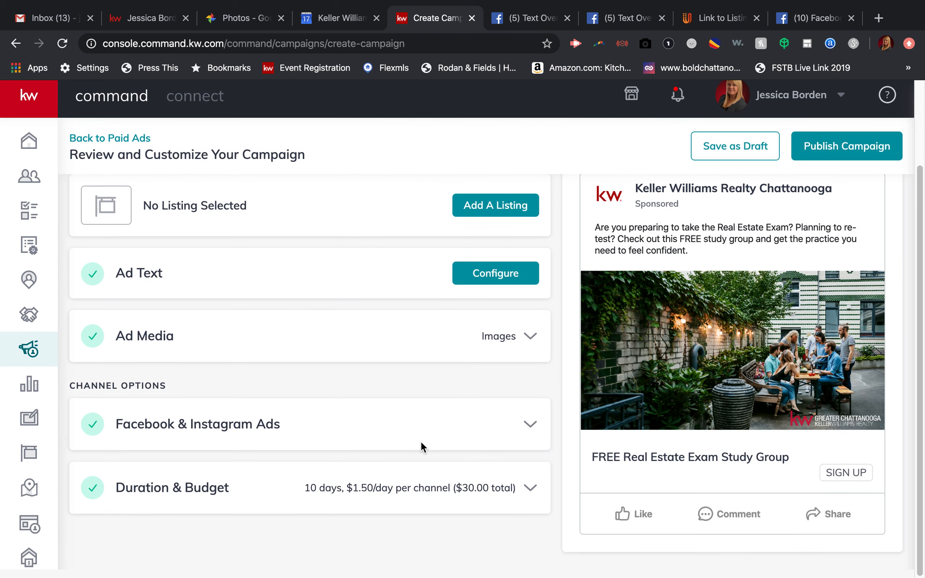
# - Review the completed campaign sections and publish the campaign, creating it with the preselected payment profile
pyautogui.scroll(5, 420, 442)
pyautogui.scroll(-3, 423, 448)
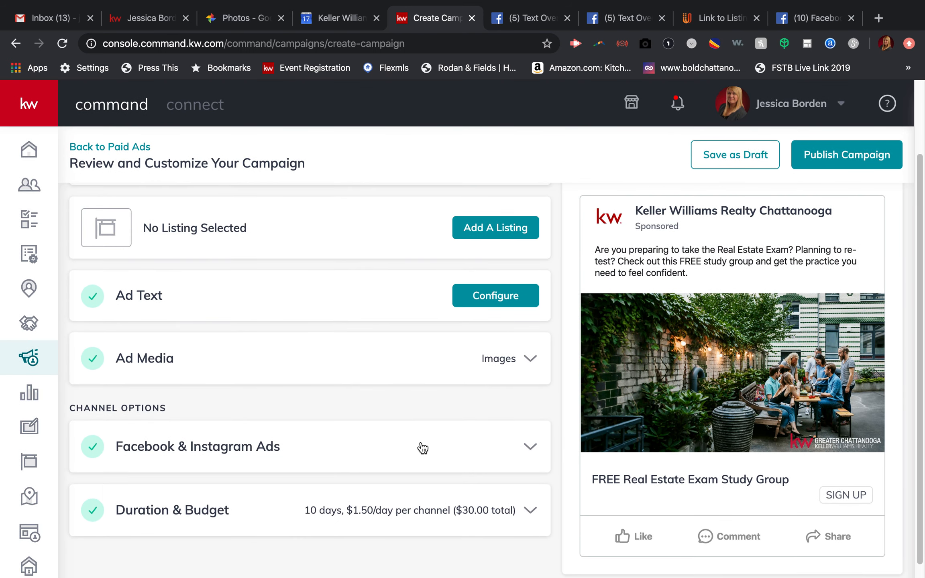
pyautogui.scroll(3, 423, 448)
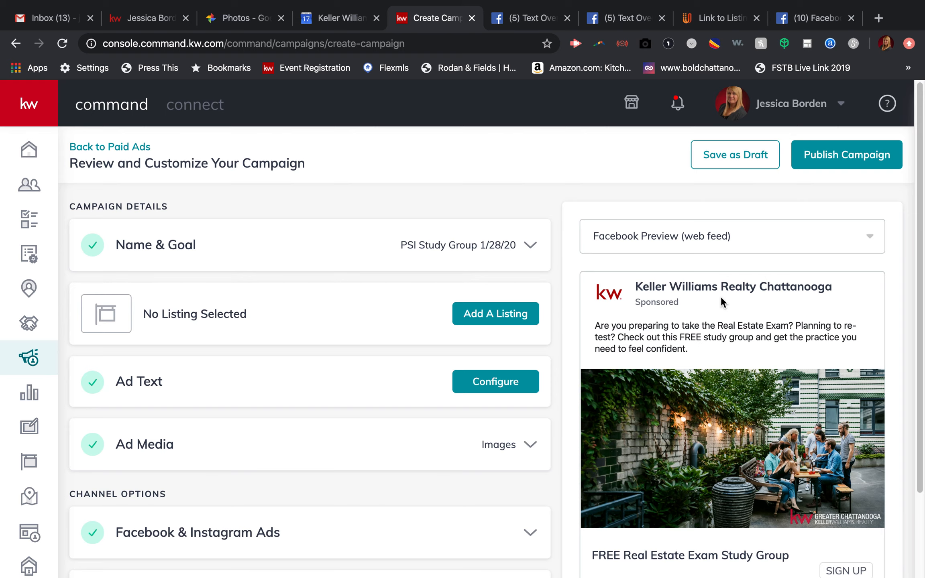
pyautogui.click(856, 161)
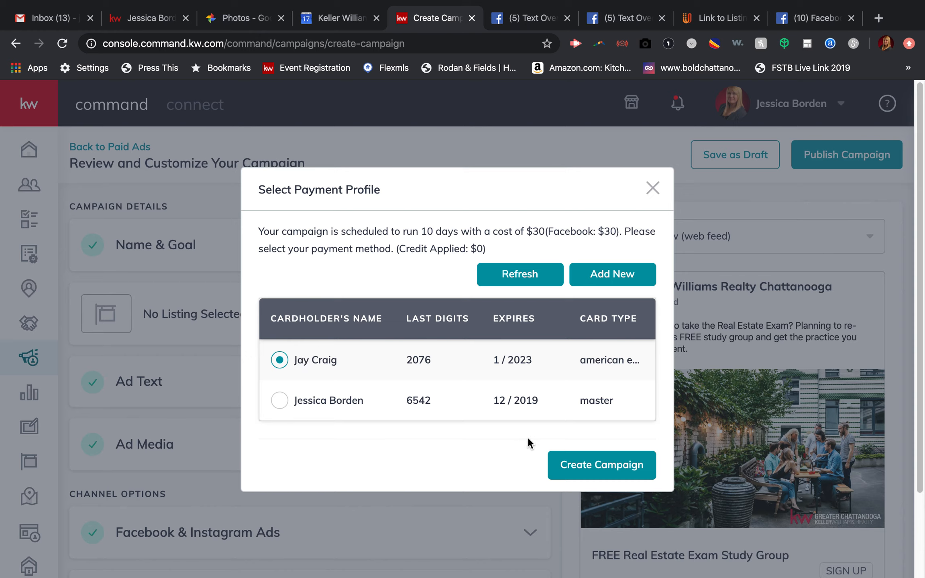
pyautogui.click(599, 466)
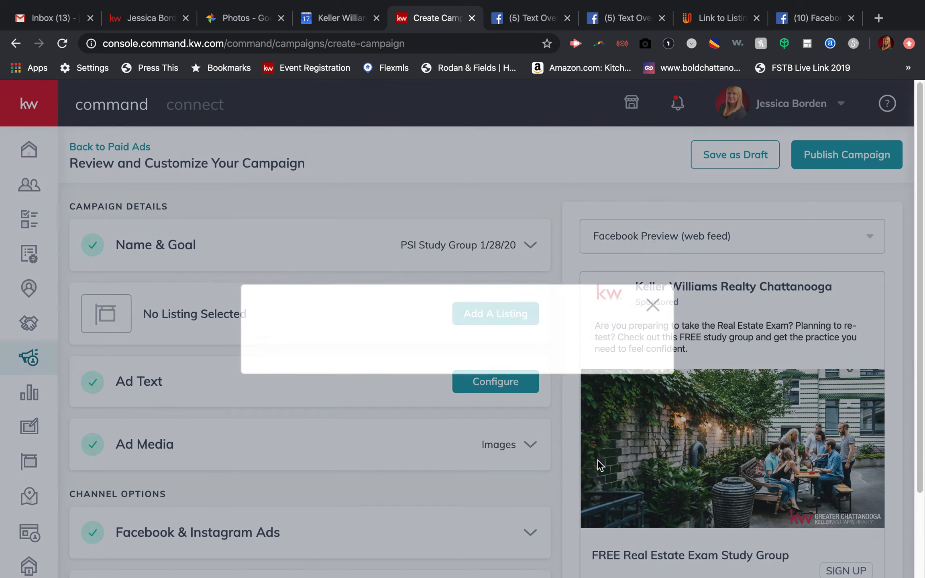